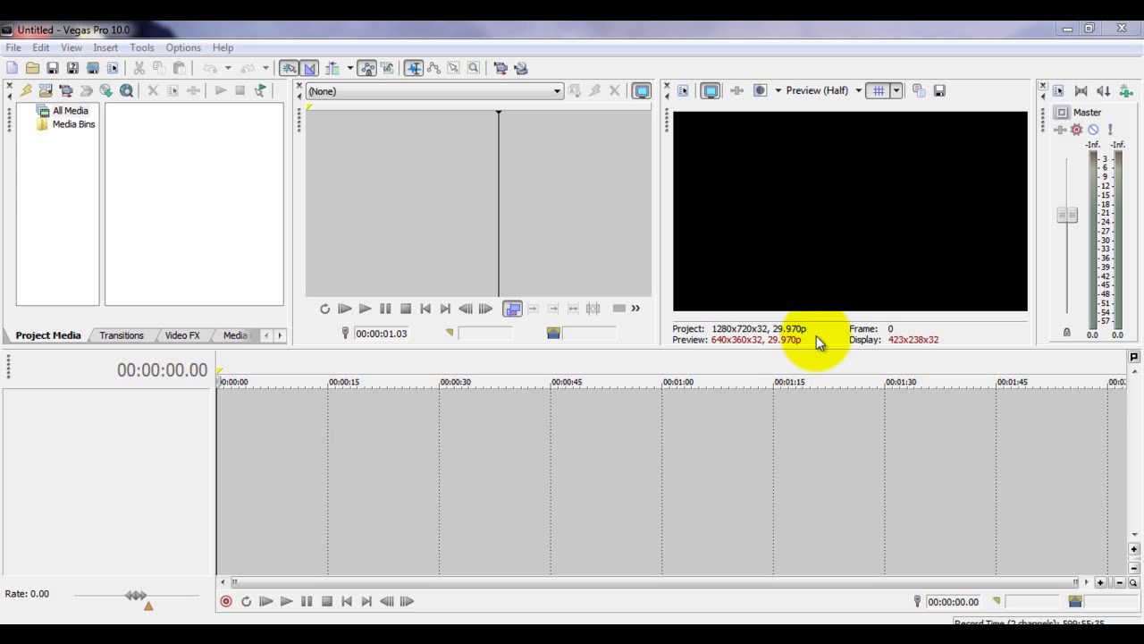
Step: Set the video preview to Best (Full) quality and switch off the preview overlays
{"action": "left_click", "coordinate": [838, 91]}
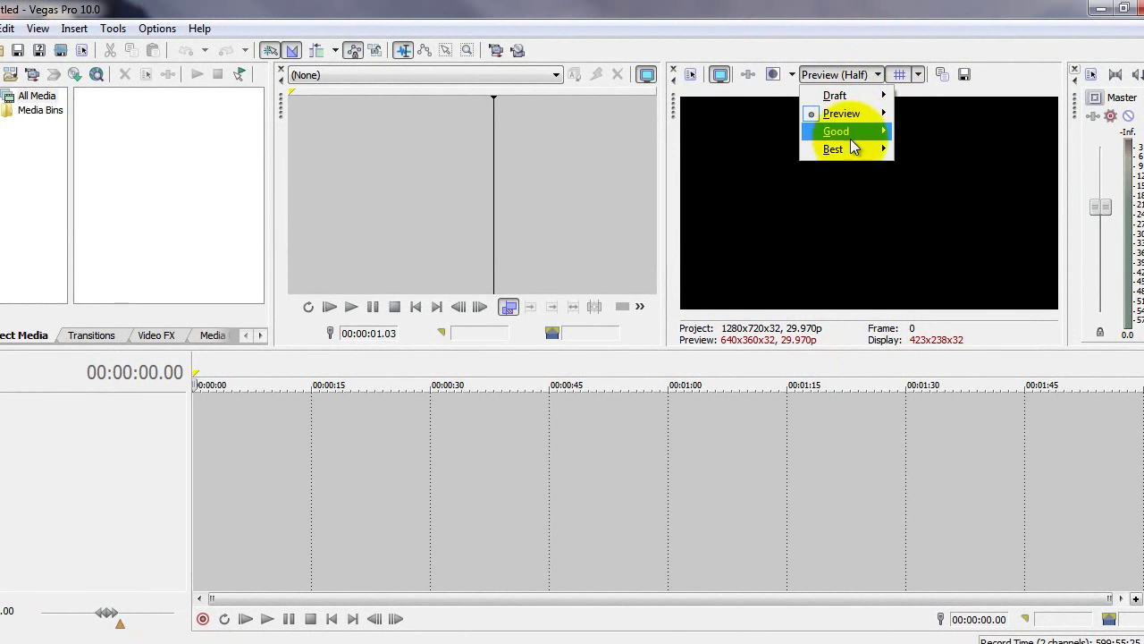
{"action": "mouse_move", "coordinate": [849, 148]}
{"action": "left_click", "coordinate": [775, 165]}
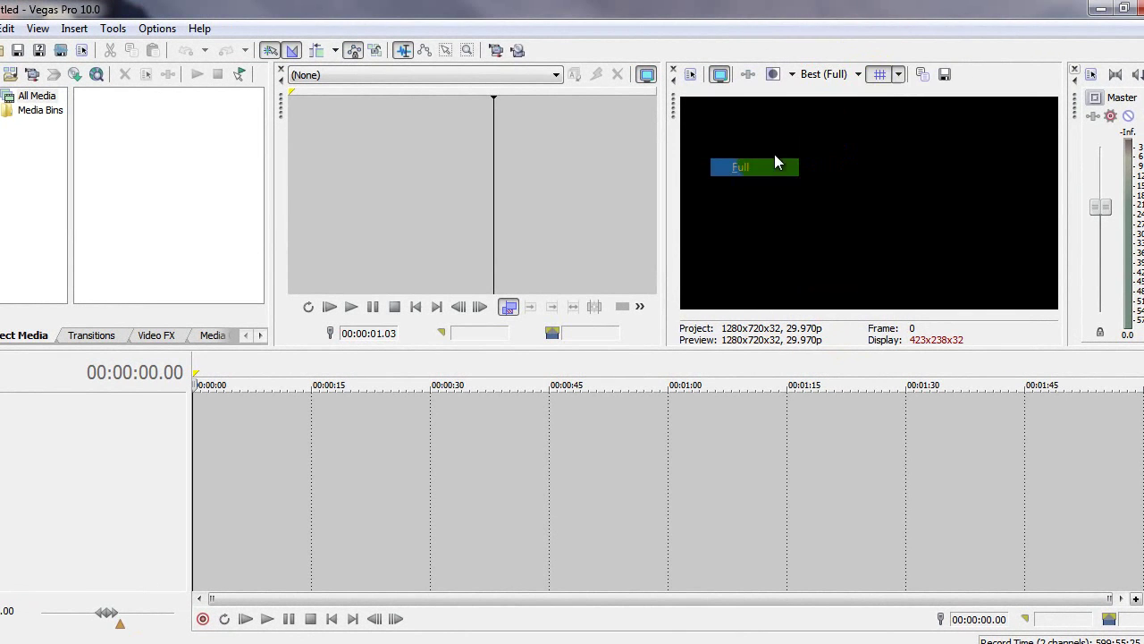
{"action": "left_click", "coordinate": [878, 74]}
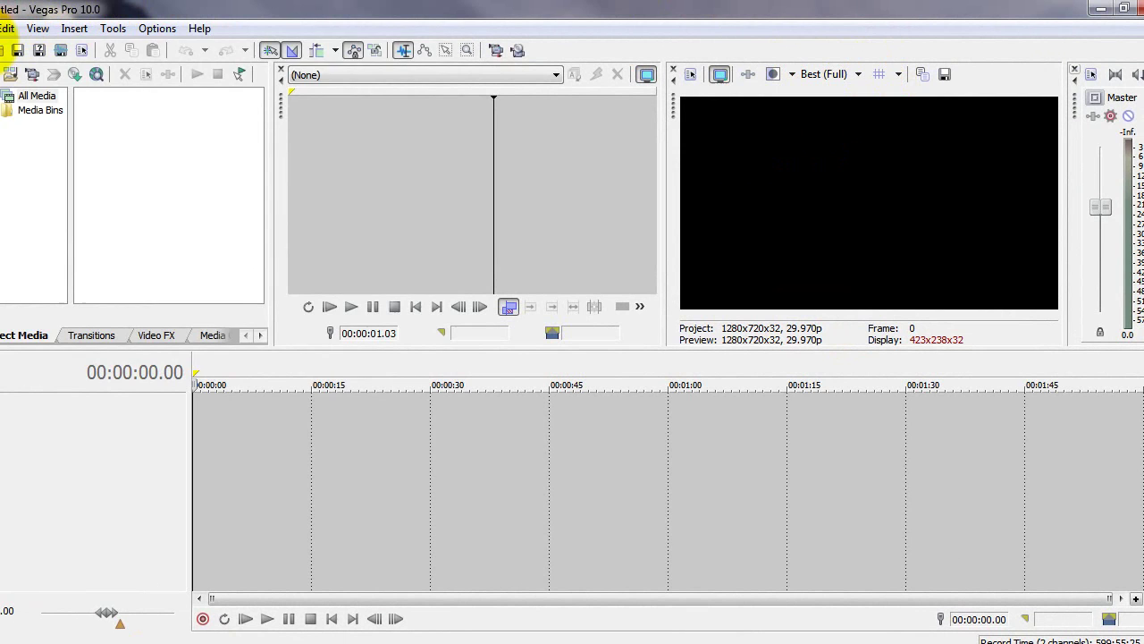
Step: Reopen the recent project Multicam.veg from the File menu
{"action": "left_click", "coordinate": [1, 28]}
{"action": "left_click", "coordinate": [207, 386]}
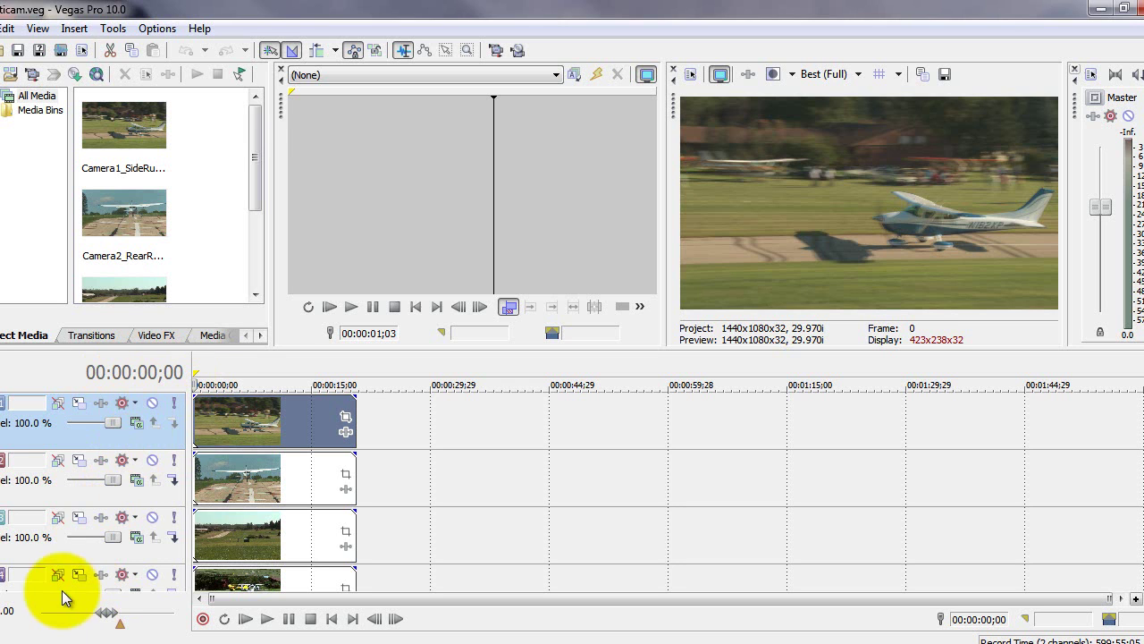
Step: Select all four camera tracks and merge them with Tools > Multicamera > Create Multicamera Track
{"action": "left_click", "coordinate": [31, 573], "text": "shift"}
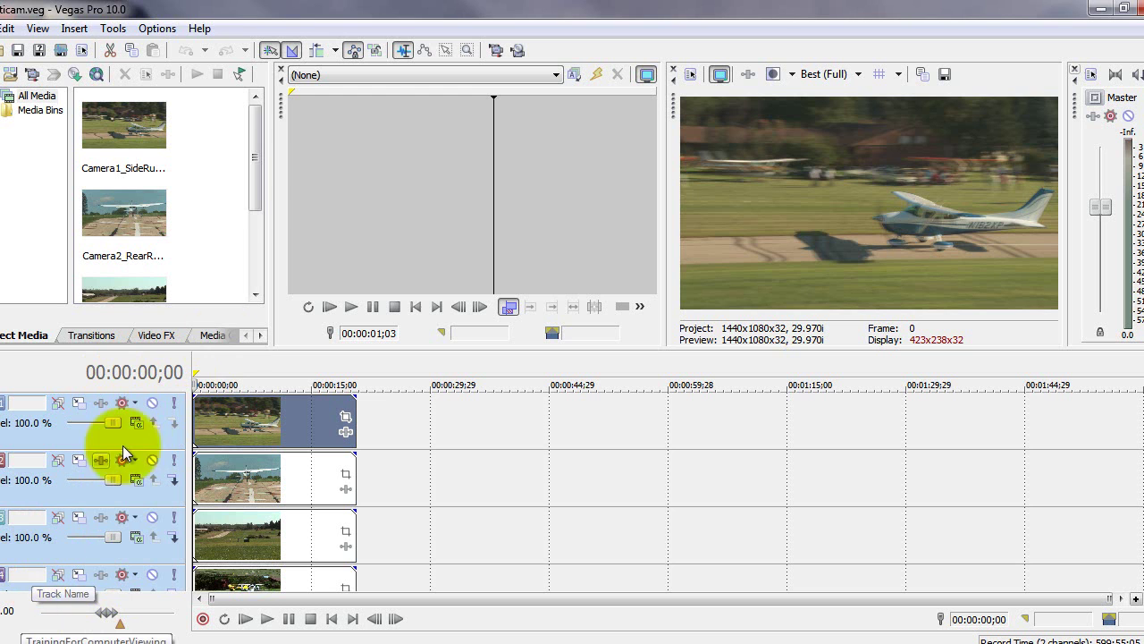
{"action": "left_click", "coordinate": [144, 31]}
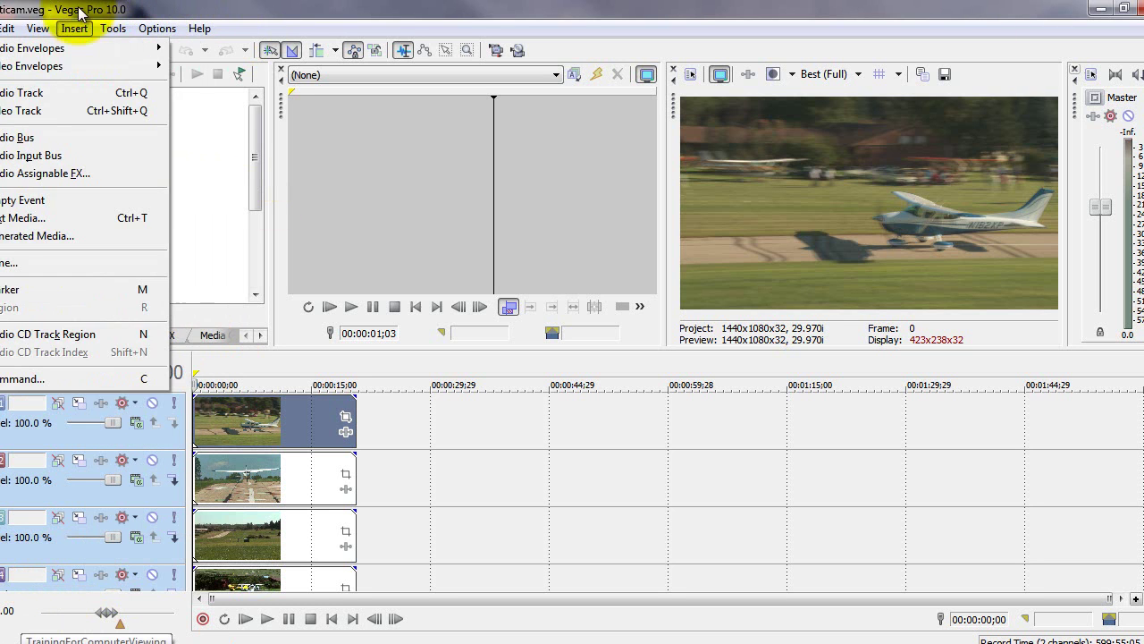
{"action": "mouse_move", "coordinate": [108, 27]}
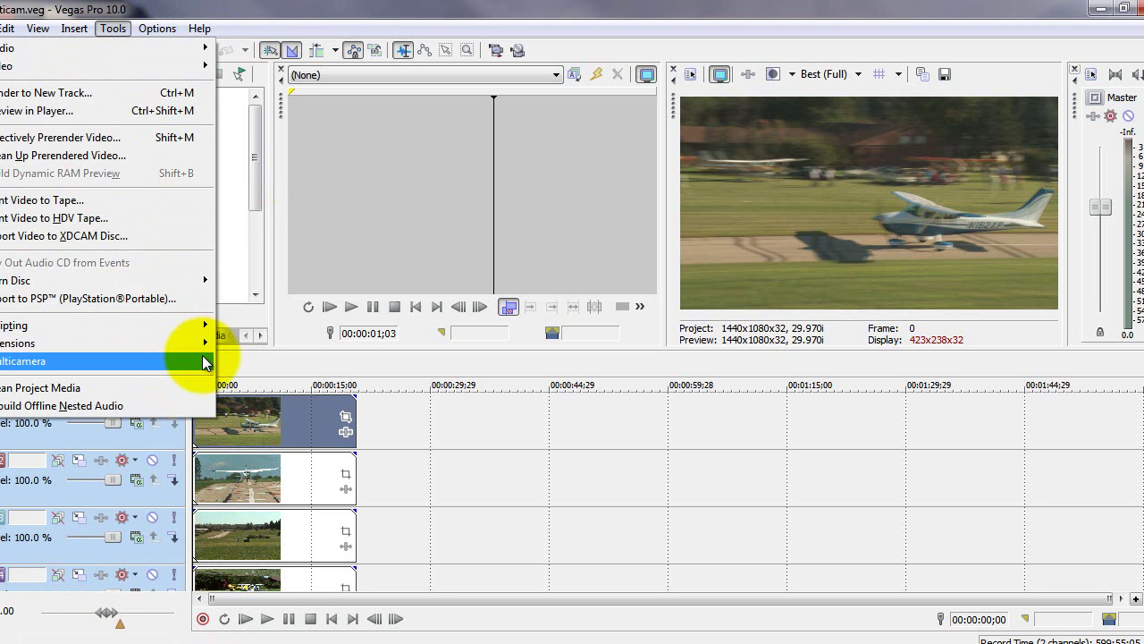
{"action": "mouse_move", "coordinate": [202, 360]}
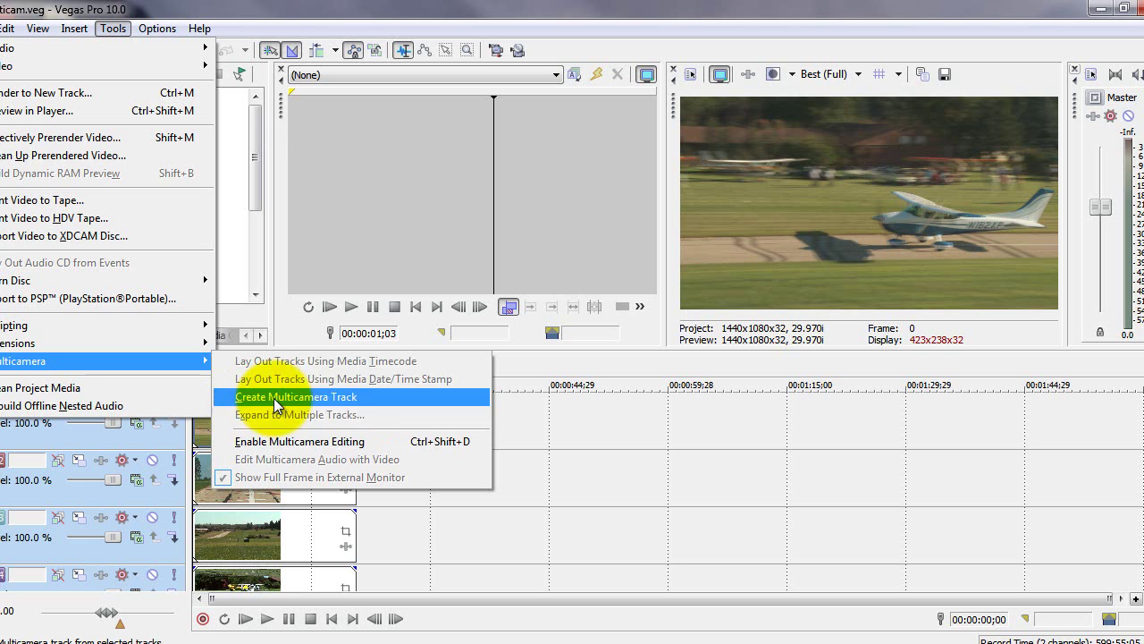
{"action": "left_click", "coordinate": [424, 398]}
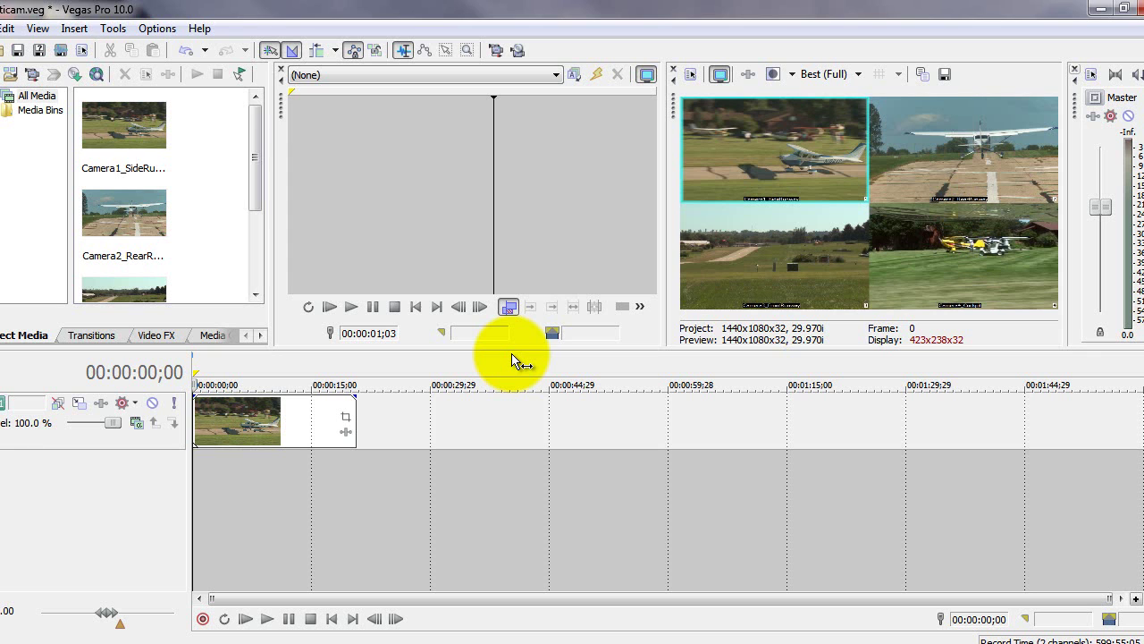
{"action": "left_click", "coordinate": [107, 32]}
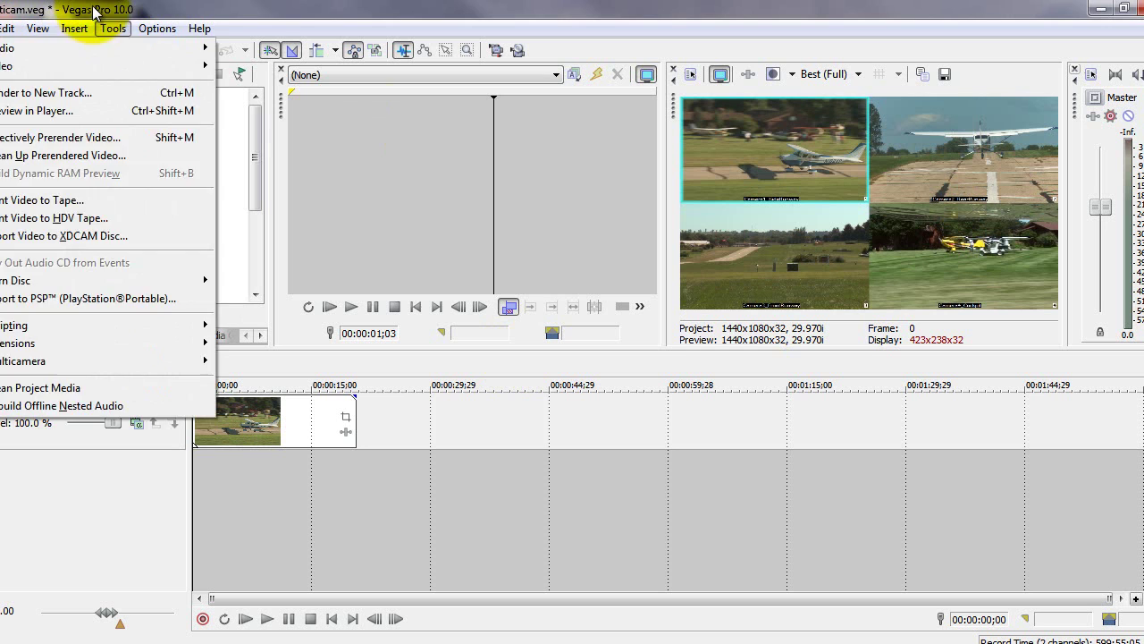
{"action": "left_click", "coordinate": [74, 28]}
{"action": "left_click", "coordinate": [113, 28]}
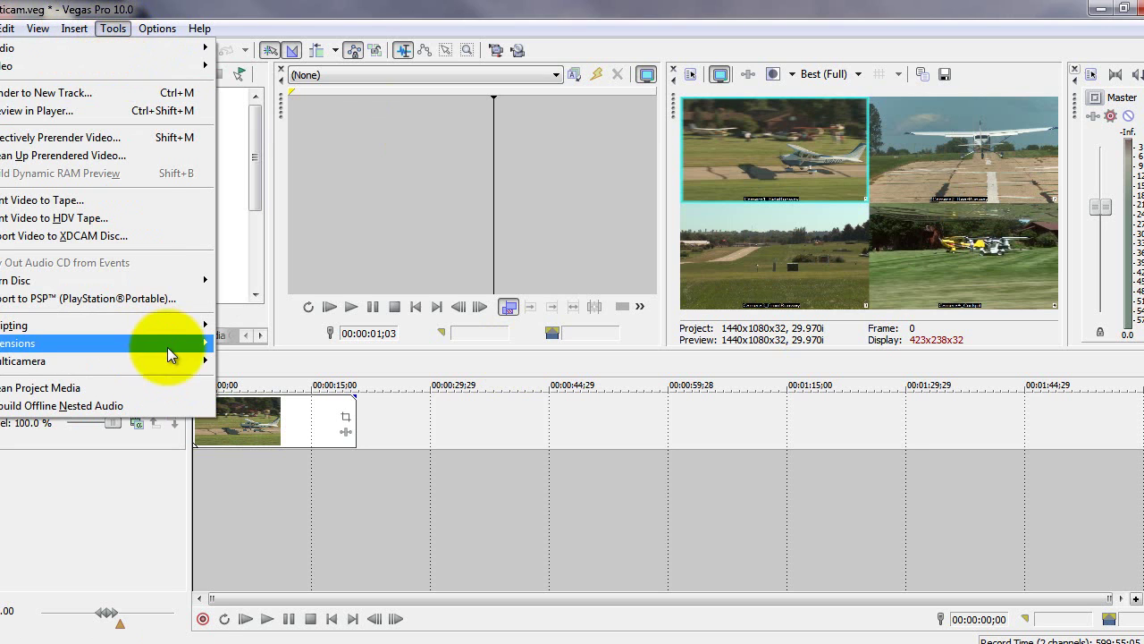
{"action": "mouse_move", "coordinate": [169, 357]}
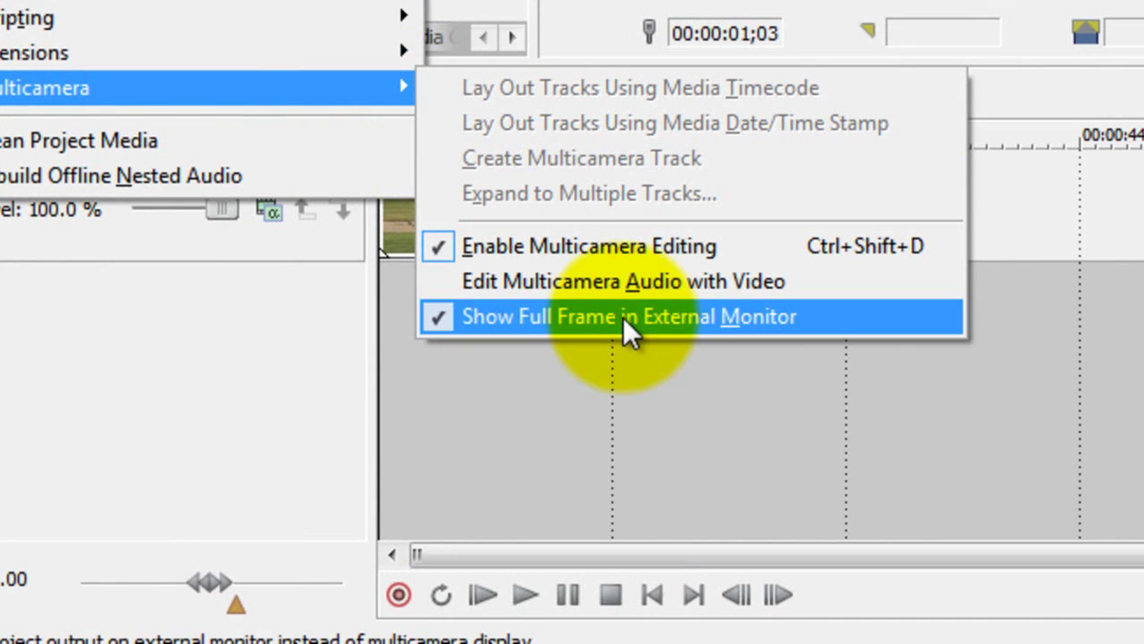
{"action": "left_click", "coordinate": [627, 325]}
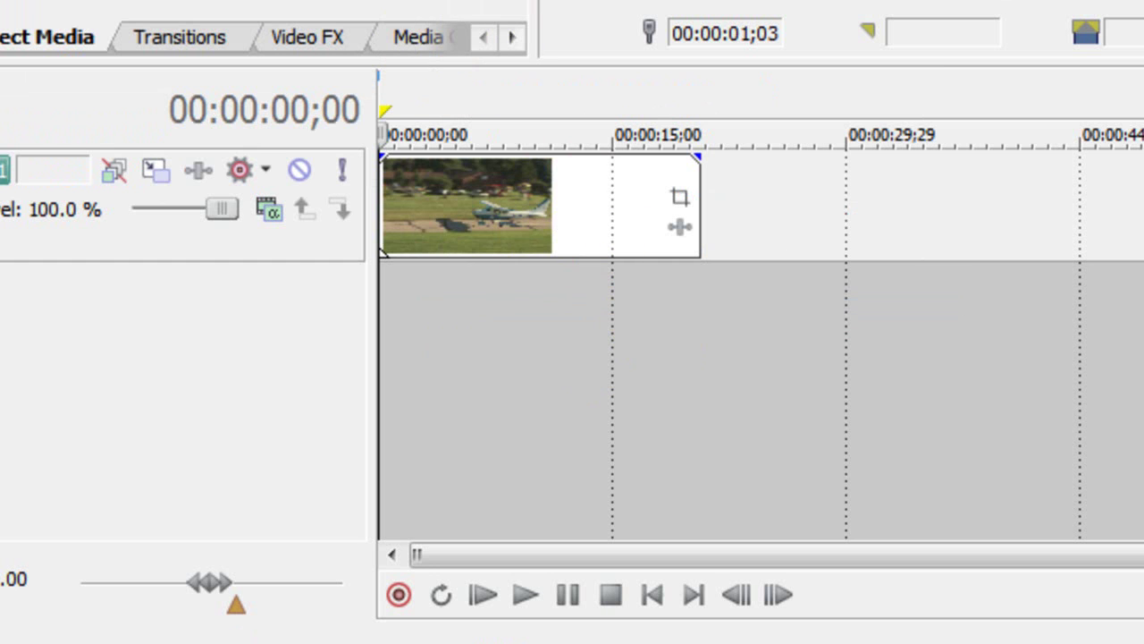
{"action": "key", "text": "alt+t"}
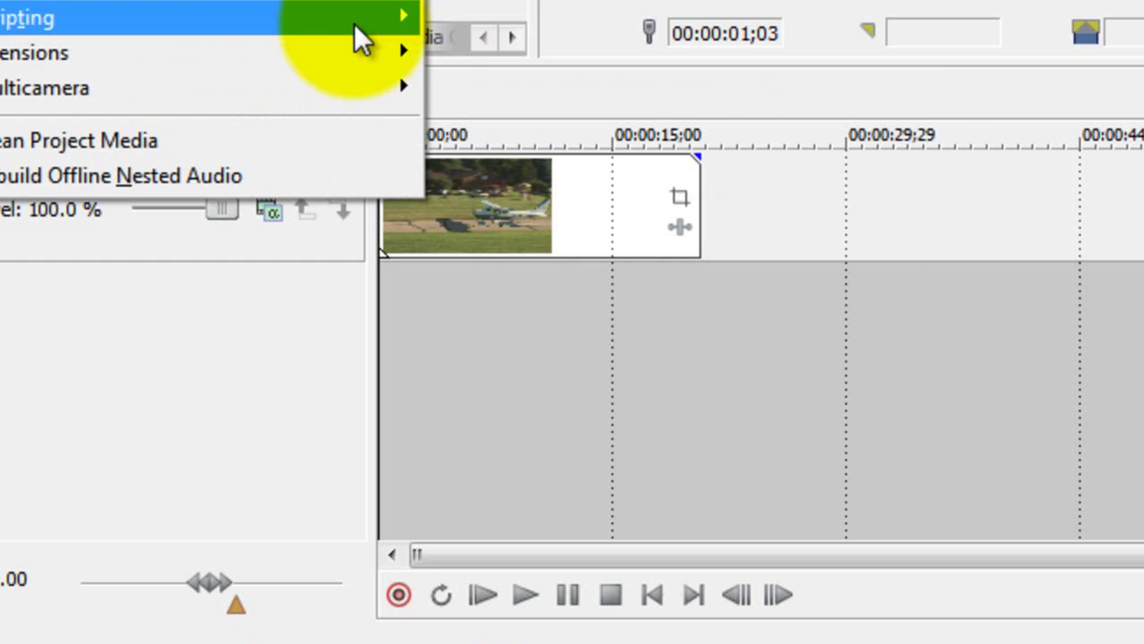
{"action": "mouse_move", "coordinate": [362, 83]}
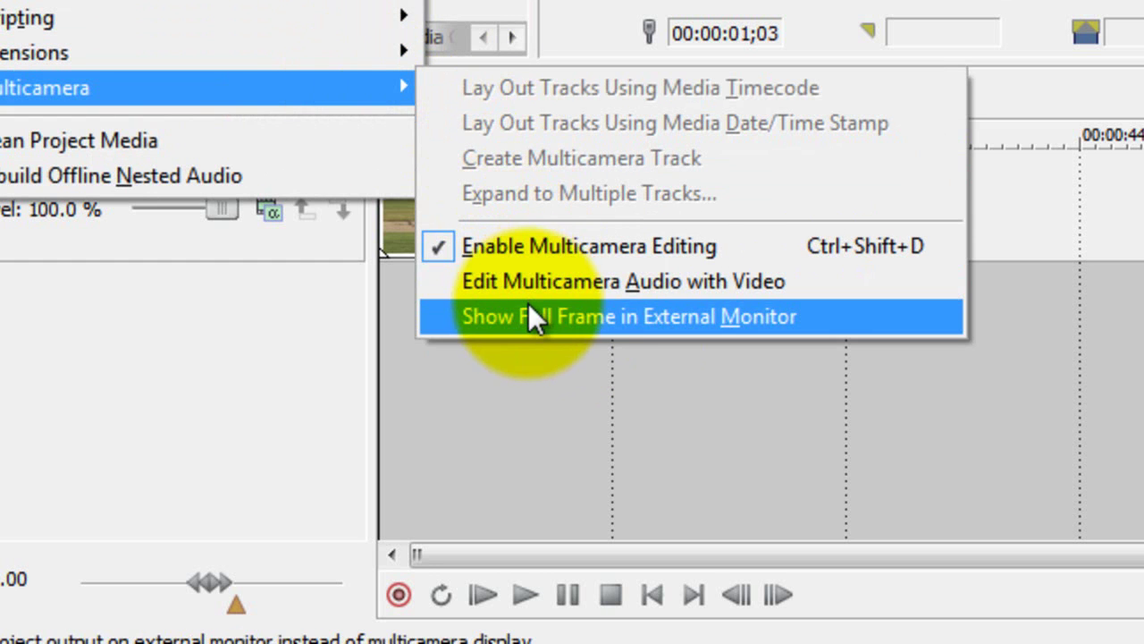
{"action": "left_click", "coordinate": [581, 304]}
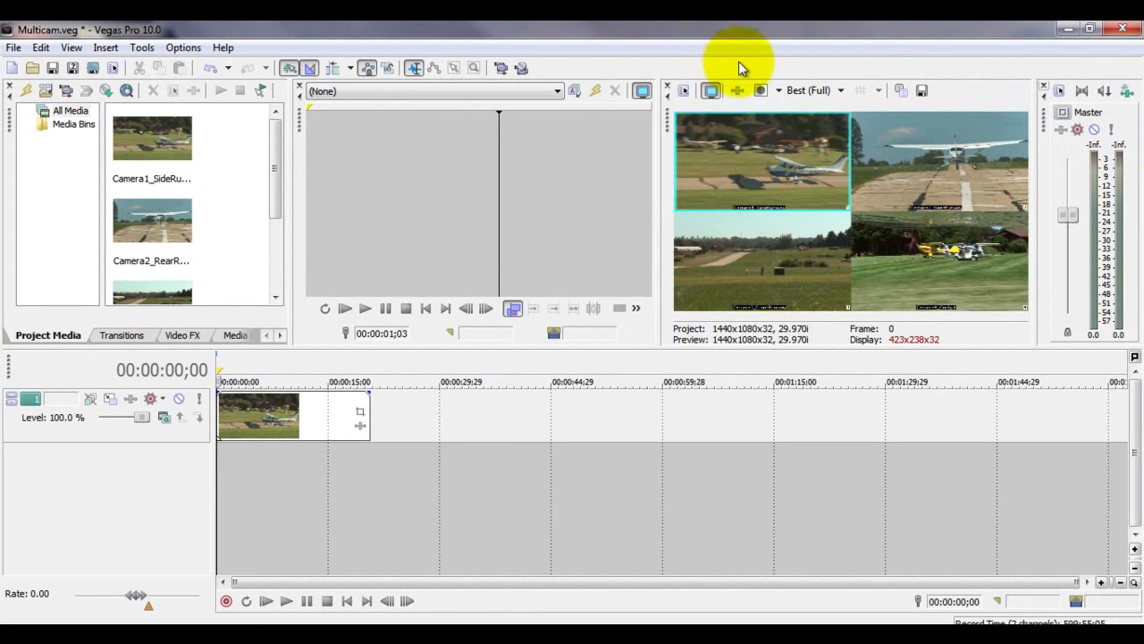
Step: Lower the preview quality from Best (Full) to Preview (Half)
{"action": "left_click", "coordinate": [804, 96]}
{"action": "mouse_move", "coordinate": [813, 127]}
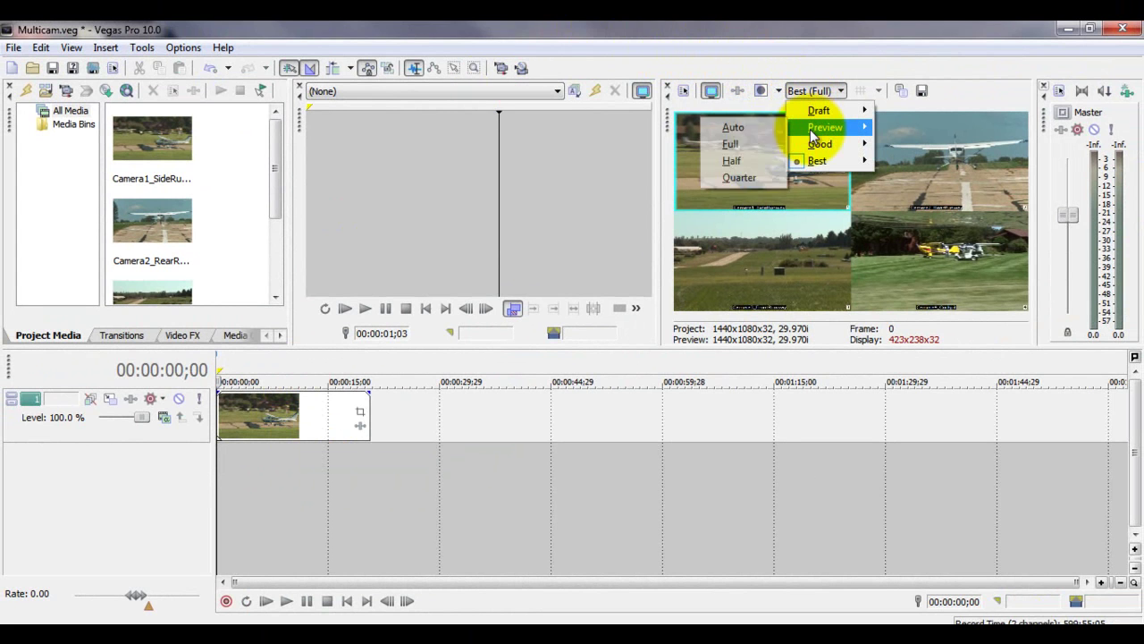
{"action": "left_click", "coordinate": [757, 157]}
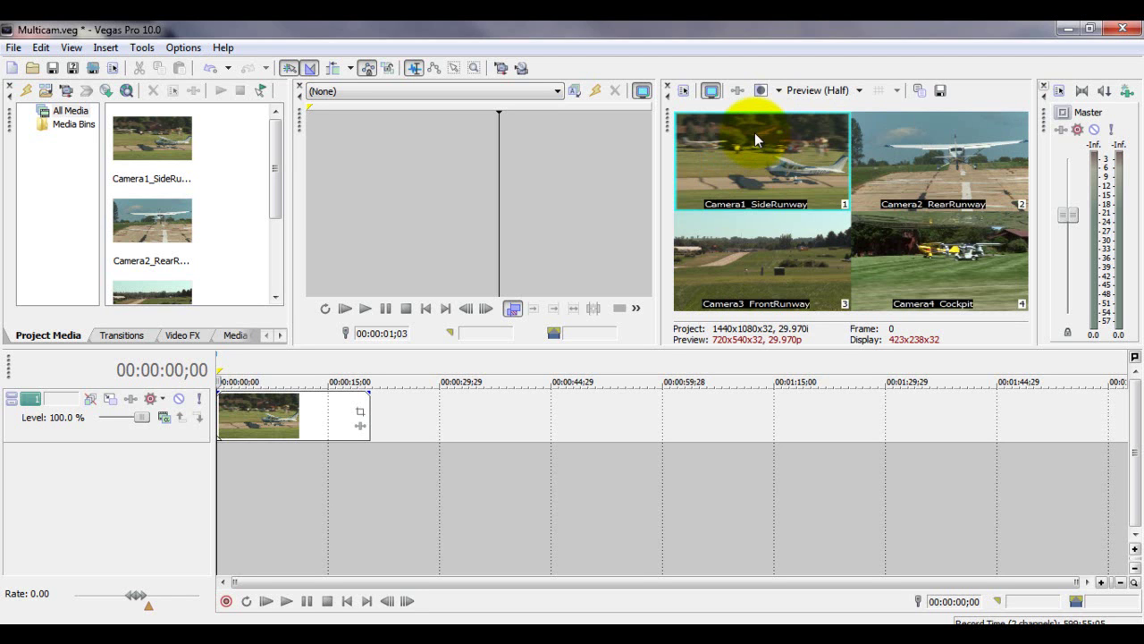
Step: Cut between angles during playback, switching the last take to Camera4 Cockpit
{"action": "key", "text": "space"}
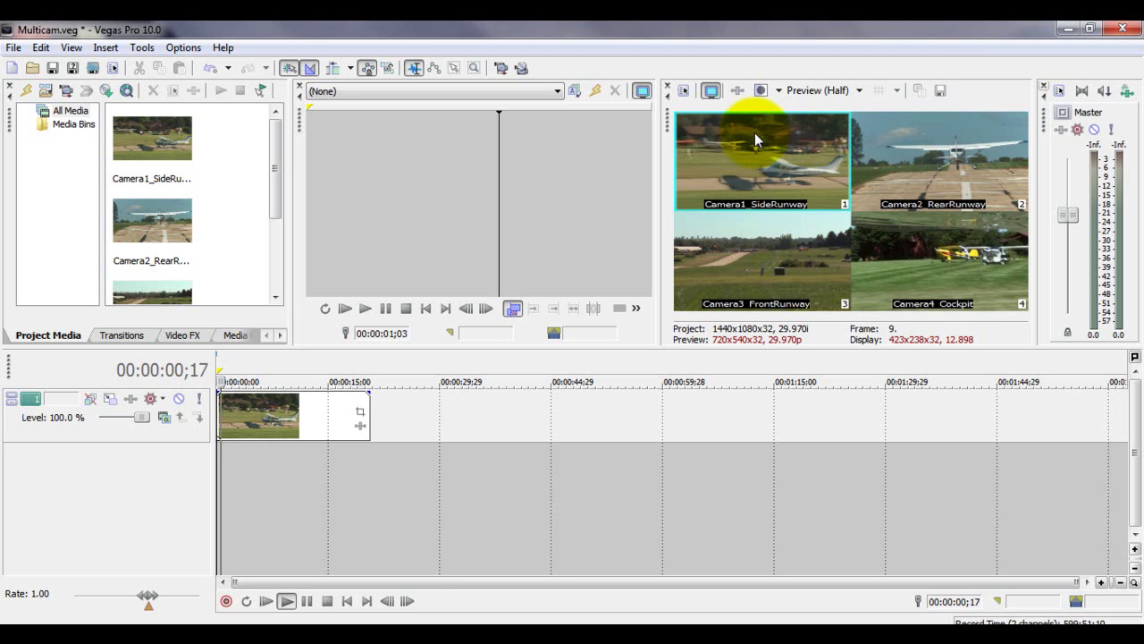
{"action": "key", "text": "space"}
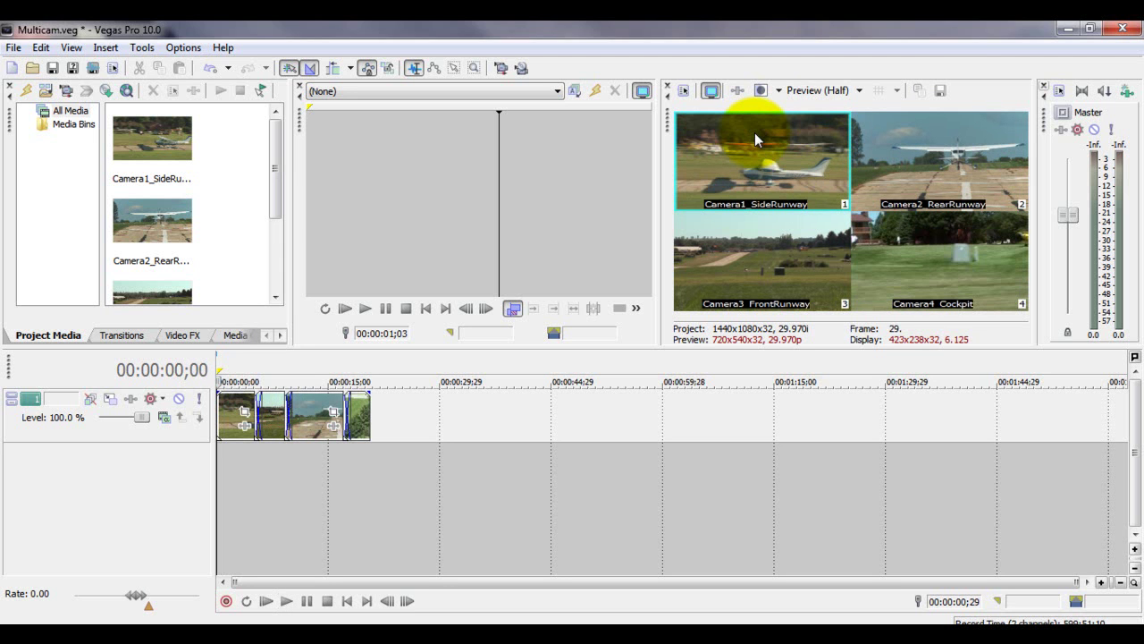
{"action": "left_click", "coordinate": [861, 251]}
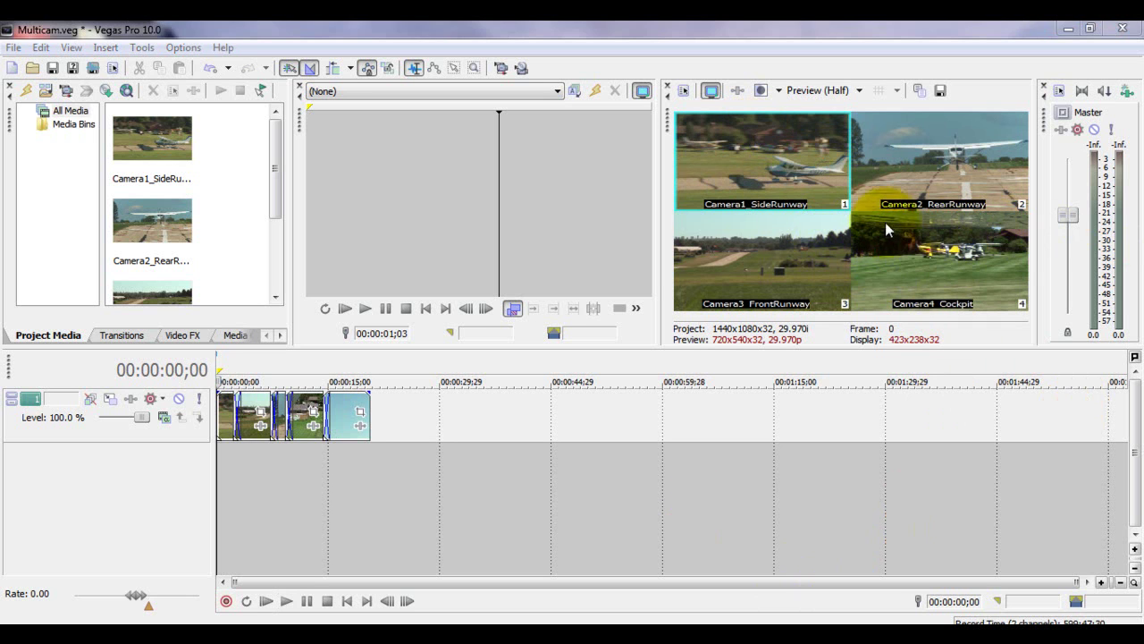
Step: Return to the start, disable multicamera editing with Ctrl+Shift+D, and play the full-frame cut
{"action": "left_click", "coordinate": [404, 542]}
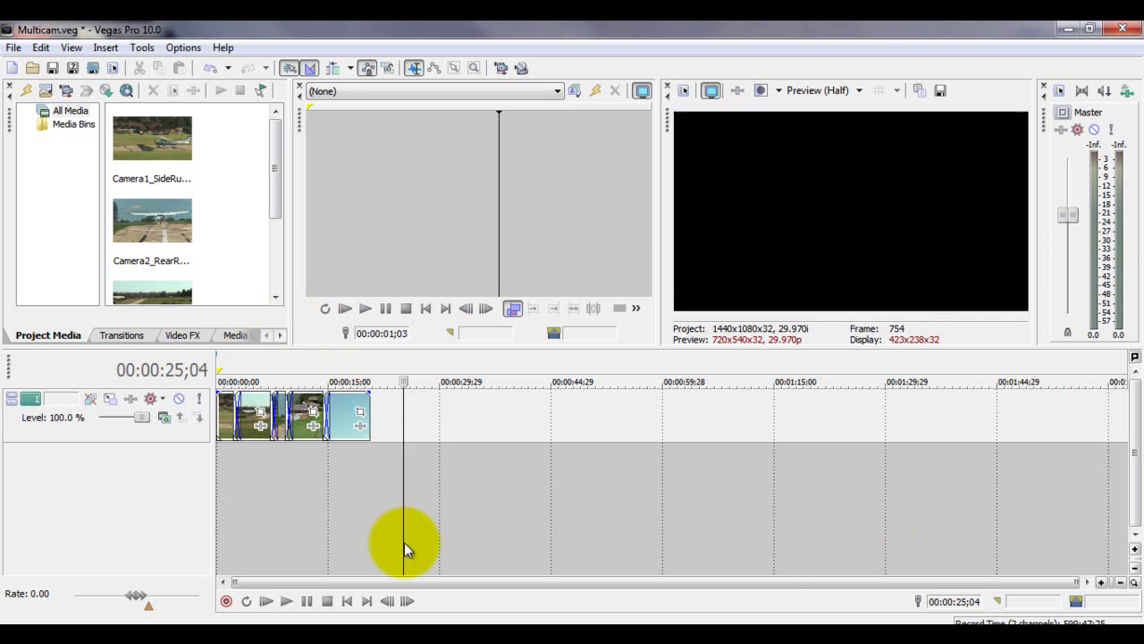
{"action": "left_click", "coordinate": [298, 487]}
{"action": "key", "text": "Home"}
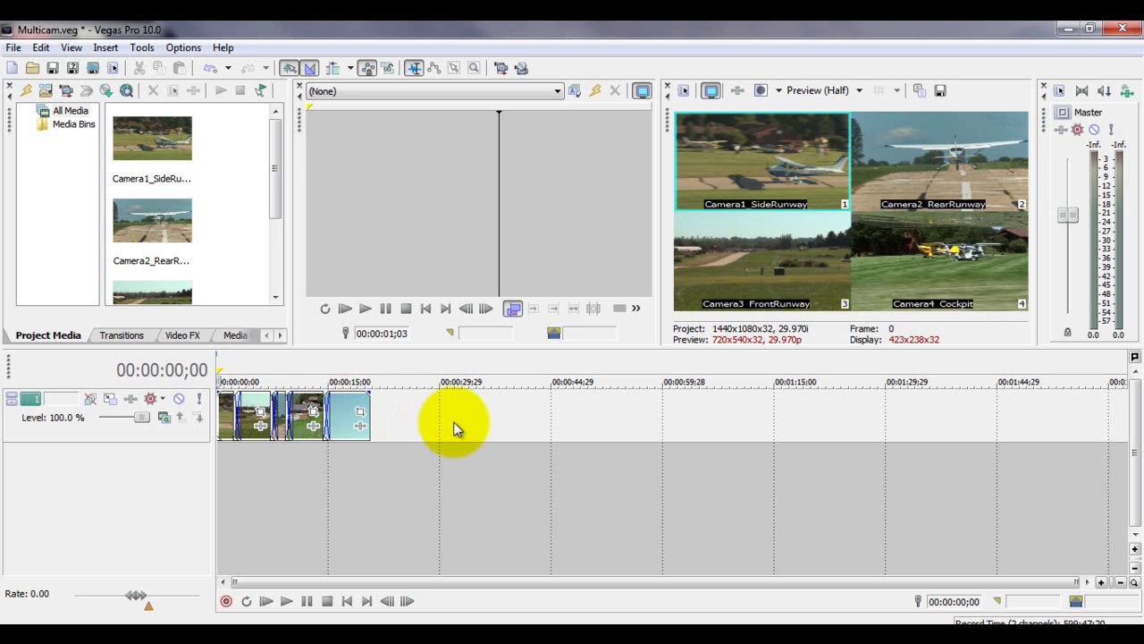
{"action": "key", "text": "ctrl+shift+d"}
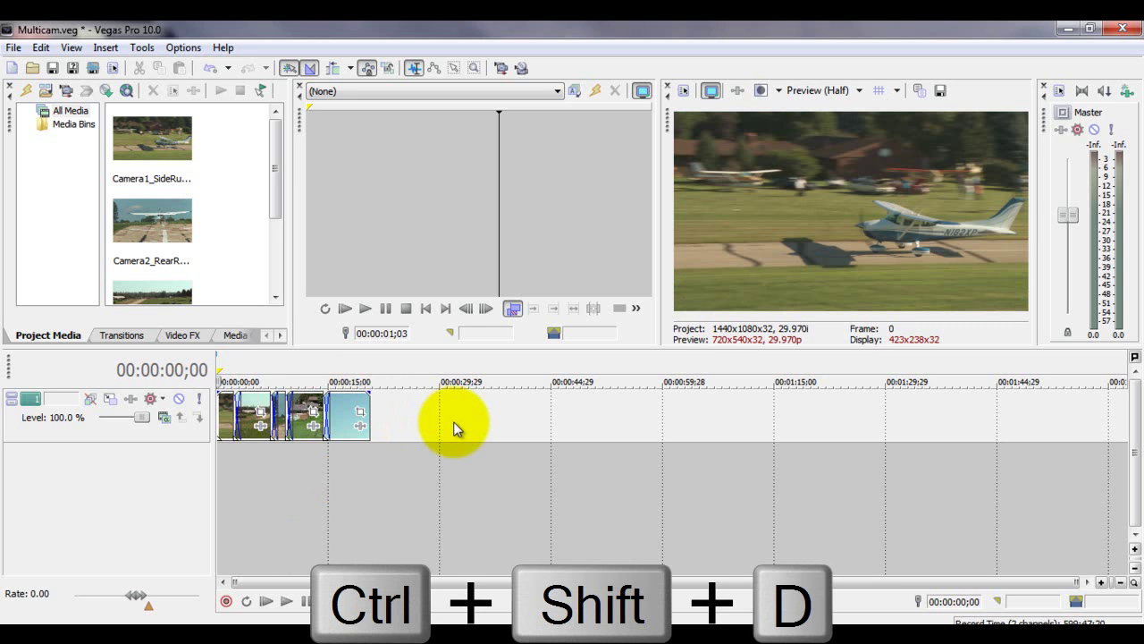
{"action": "key", "text": "space"}
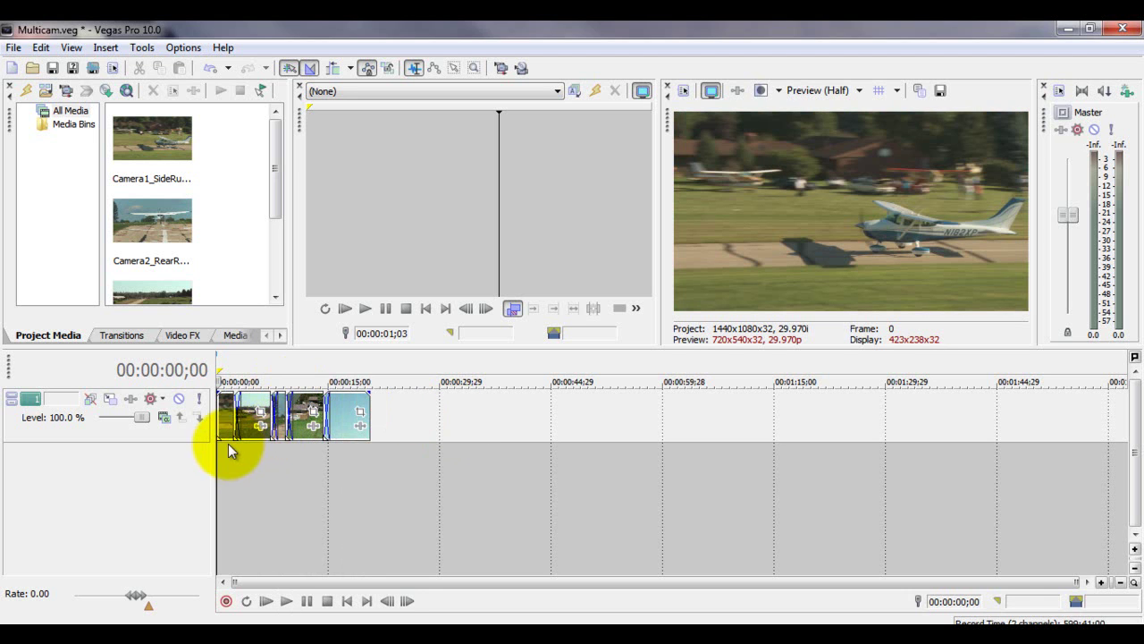
Step: Replace the takes in a range over the first several takes with Camera2 RearRunway
{"action": "left_click_drag", "start_coordinate": [224, 456], "coordinate": [313, 456]}
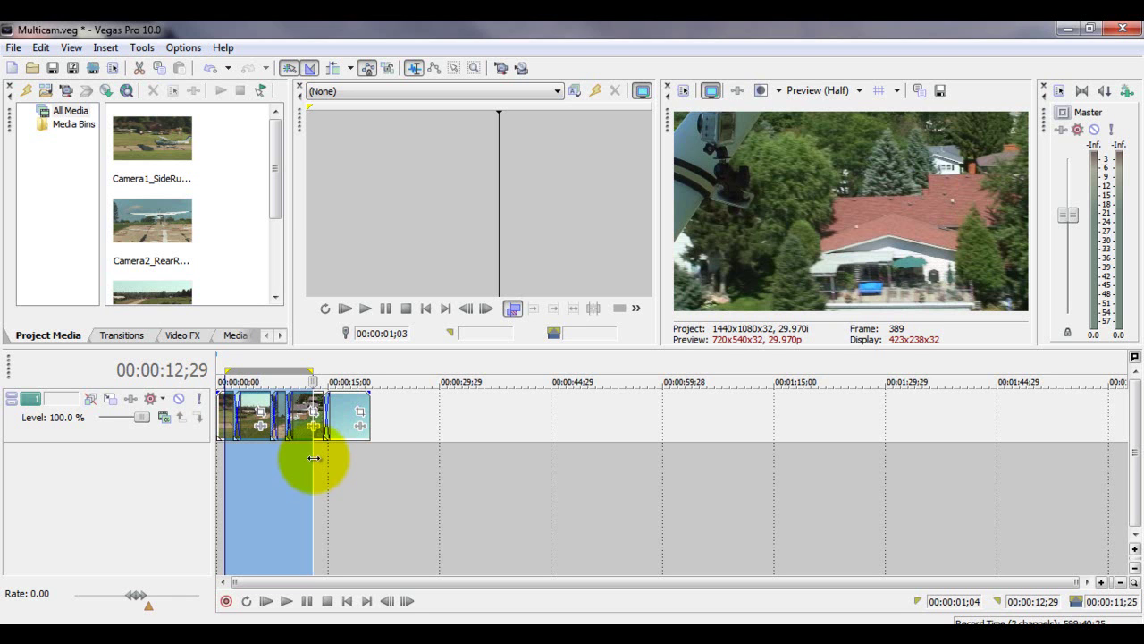
{"action": "key", "text": "ctrl+shift+m"}
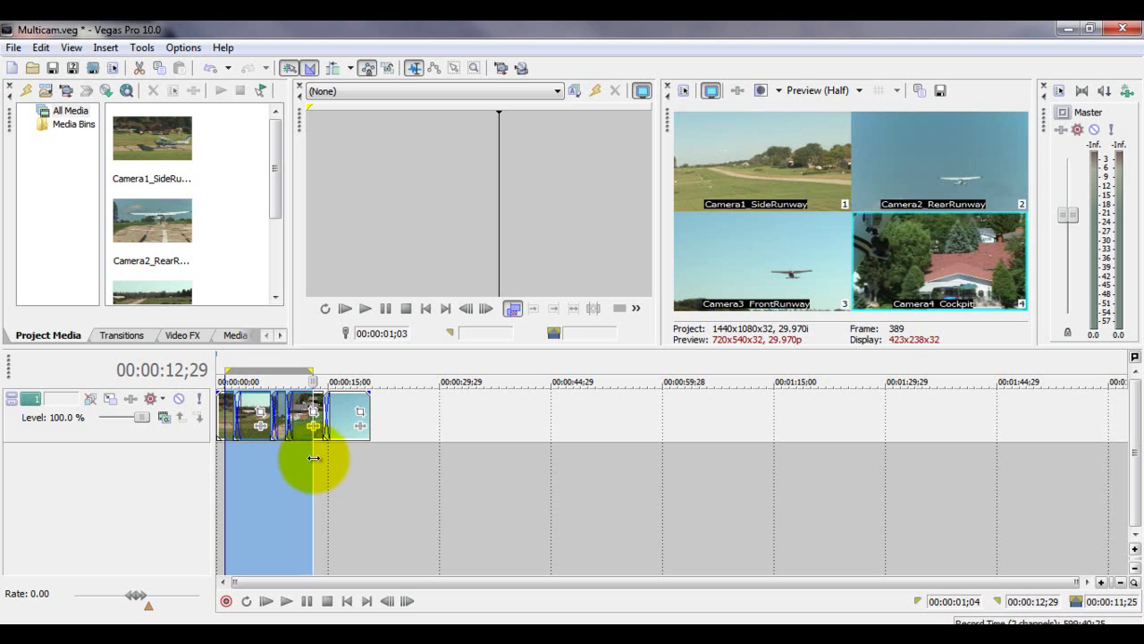
{"action": "left_click", "coordinate": [986, 165]}
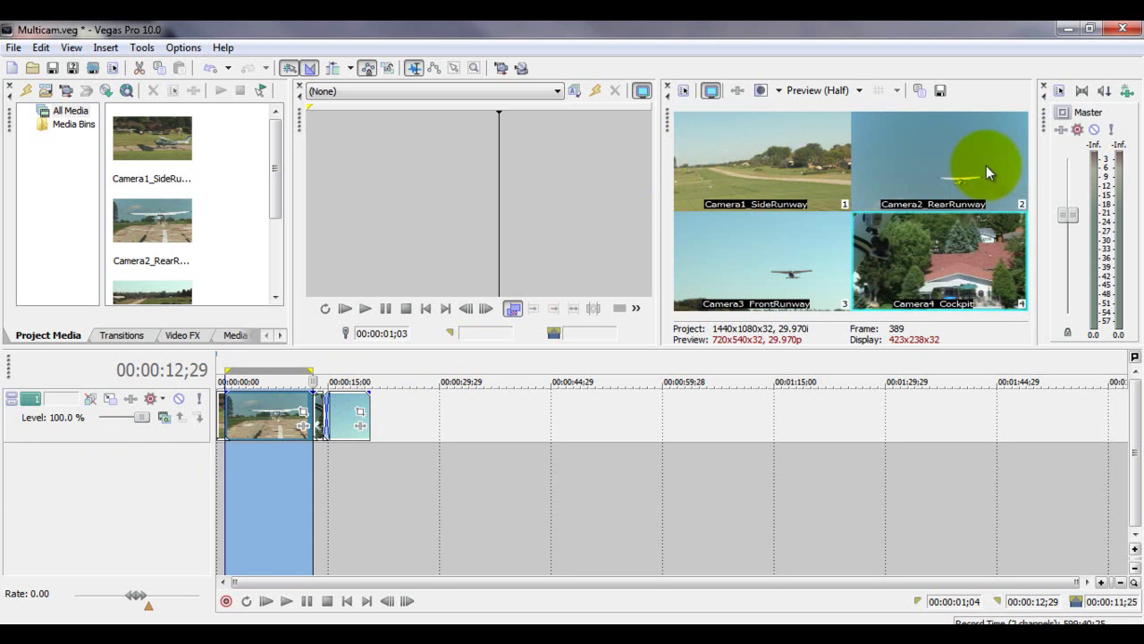
{"action": "left_click", "coordinate": [401, 440]}
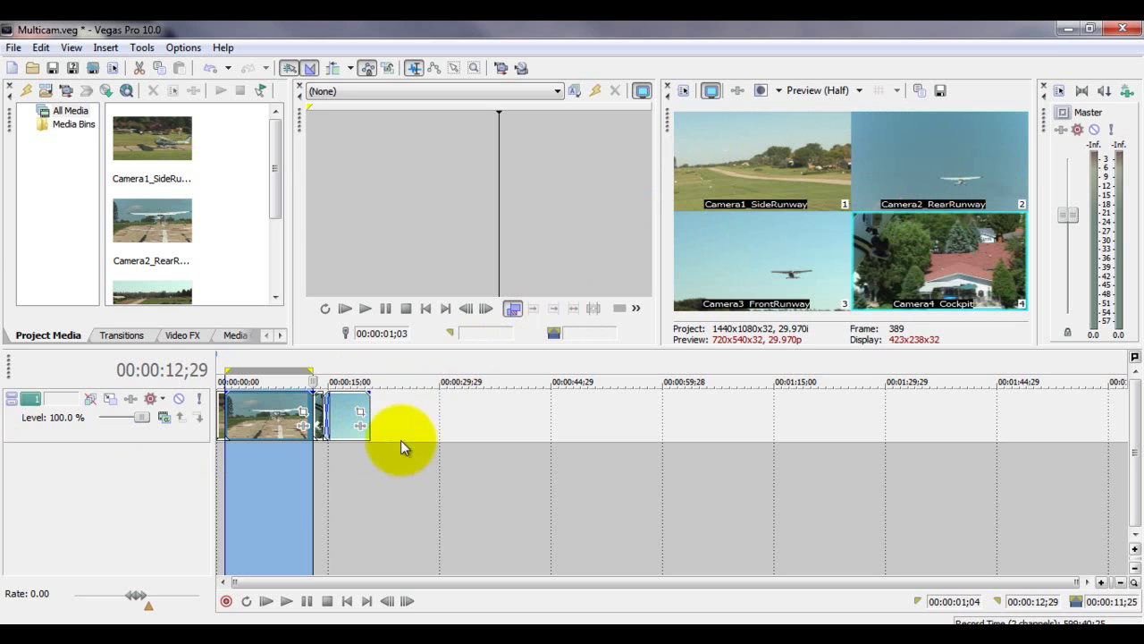
{"action": "left_click", "coordinate": [252, 485]}
Step: Play the cut from the project start, first as multicam, then as single-camera output
{"action": "key", "text": "ctrl+Home"}
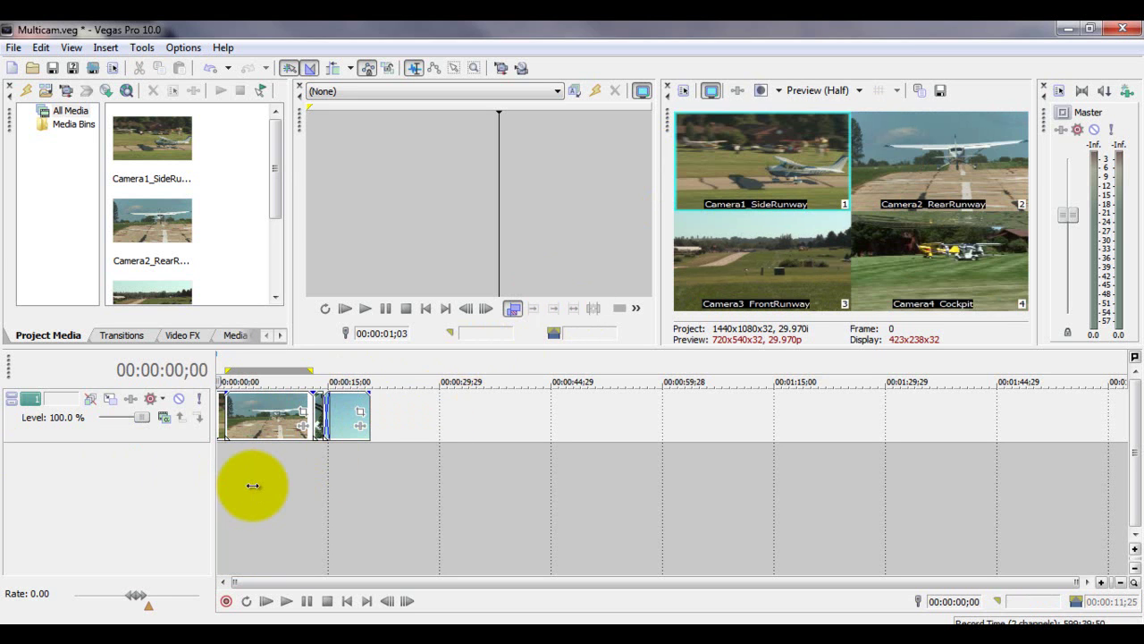
{"action": "key", "text": "space"}
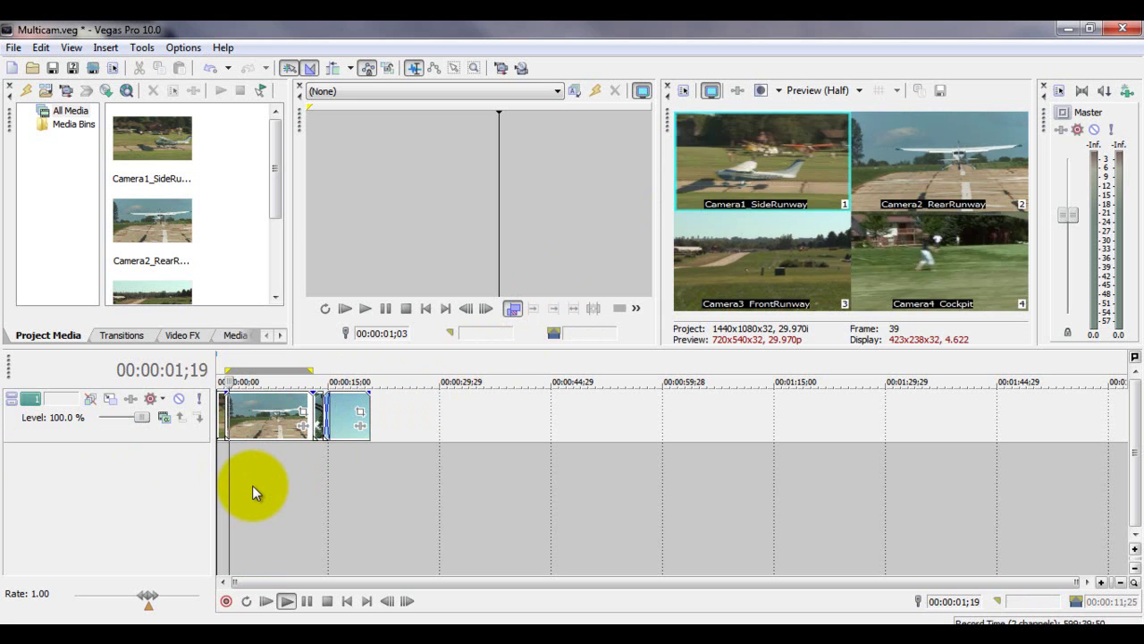
{"action": "key", "text": "2"}
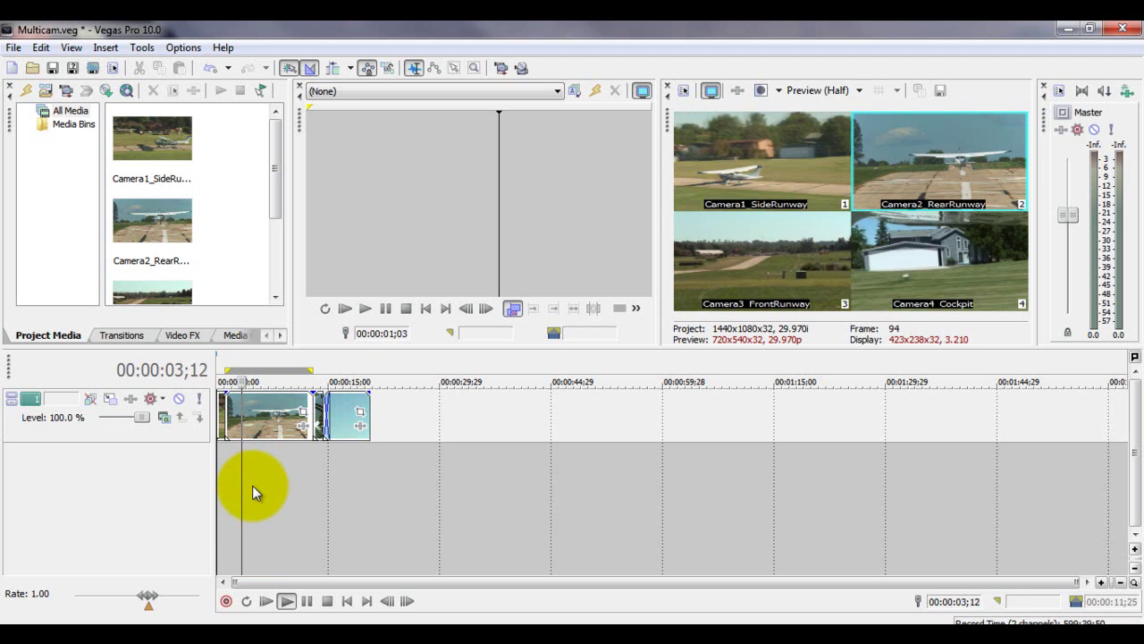
{"action": "key", "text": "space"}
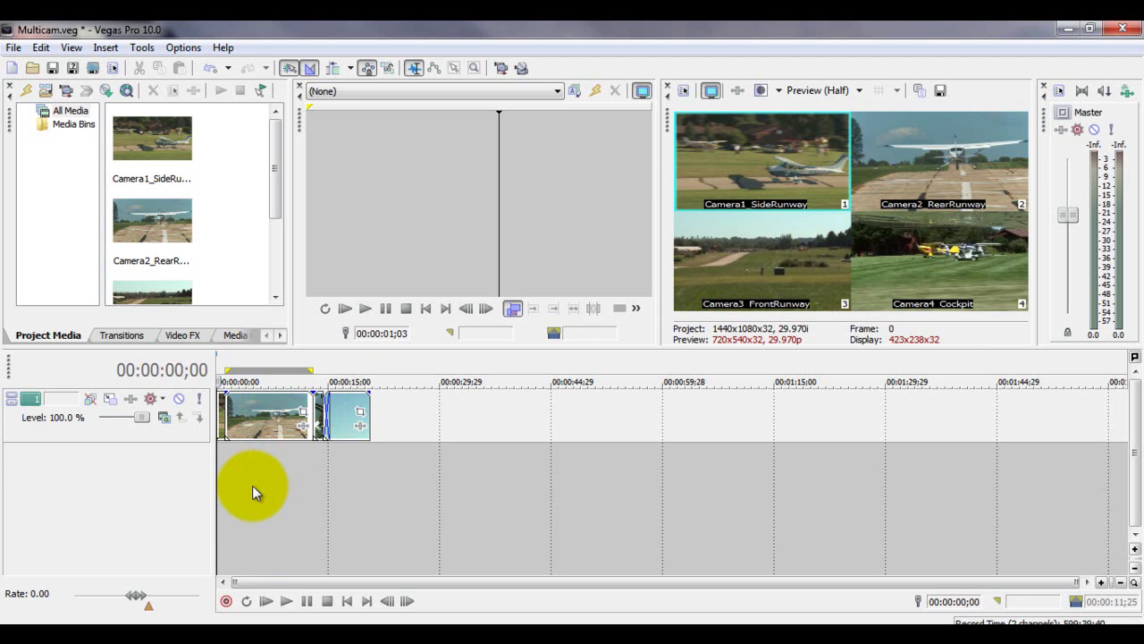
{"action": "key", "text": "space"}
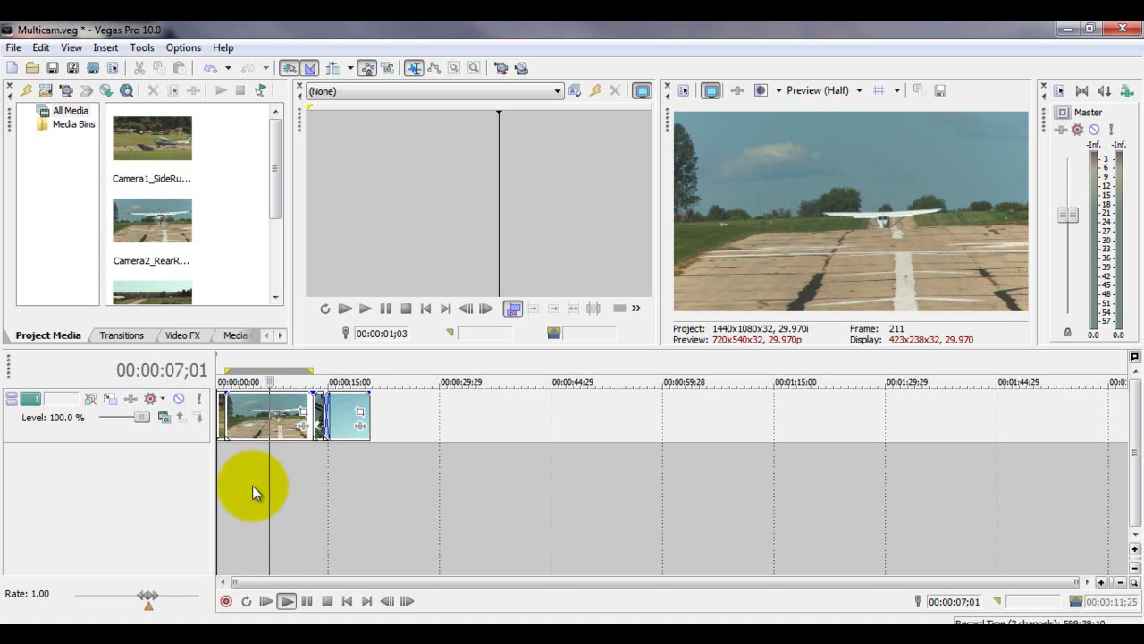
{"action": "key", "text": "space"}
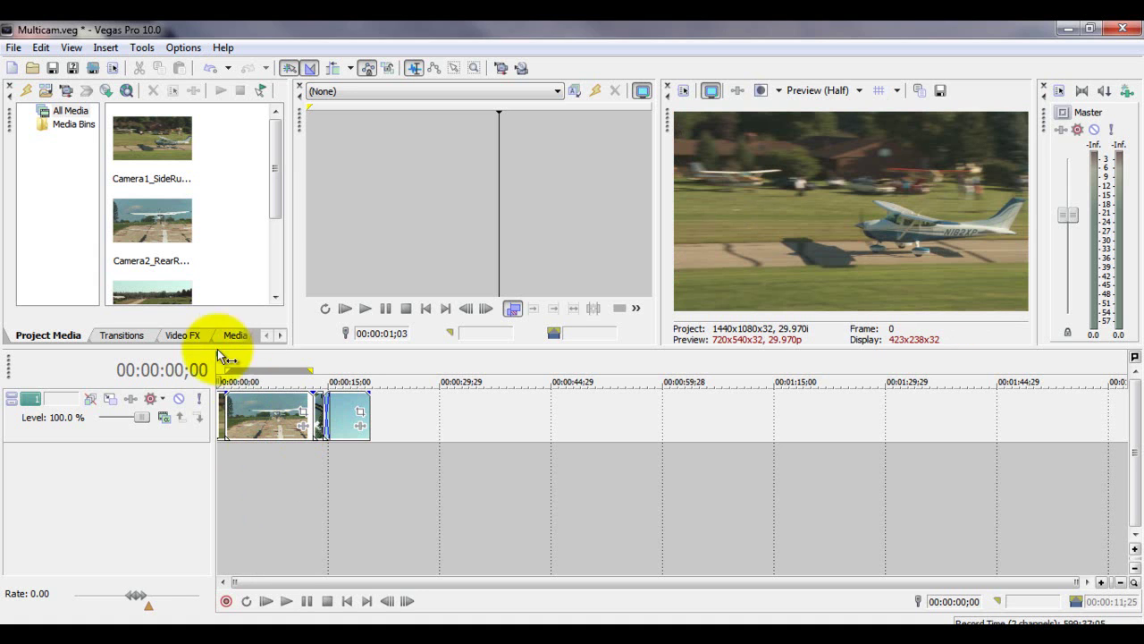
Step: Stretch the loop region over the whole clip and re-enable multicamera editing
{"action": "left_click_drag", "start_coordinate": [225, 368], "coordinate": [187, 371]}
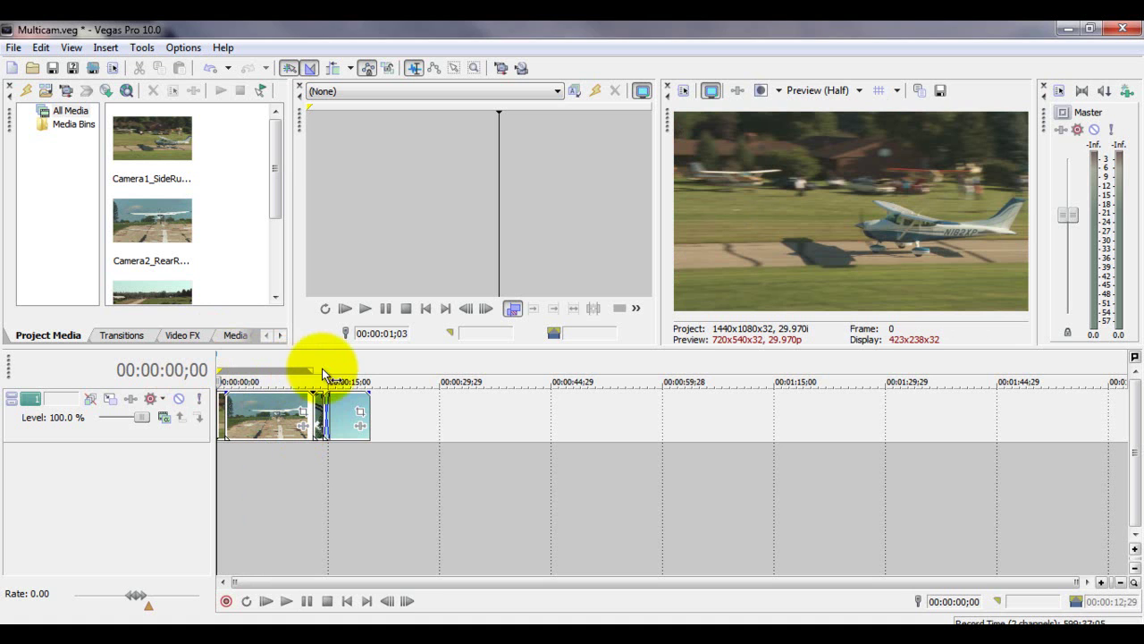
{"action": "left_click_drag", "start_coordinate": [311, 369], "coordinate": [376, 368]}
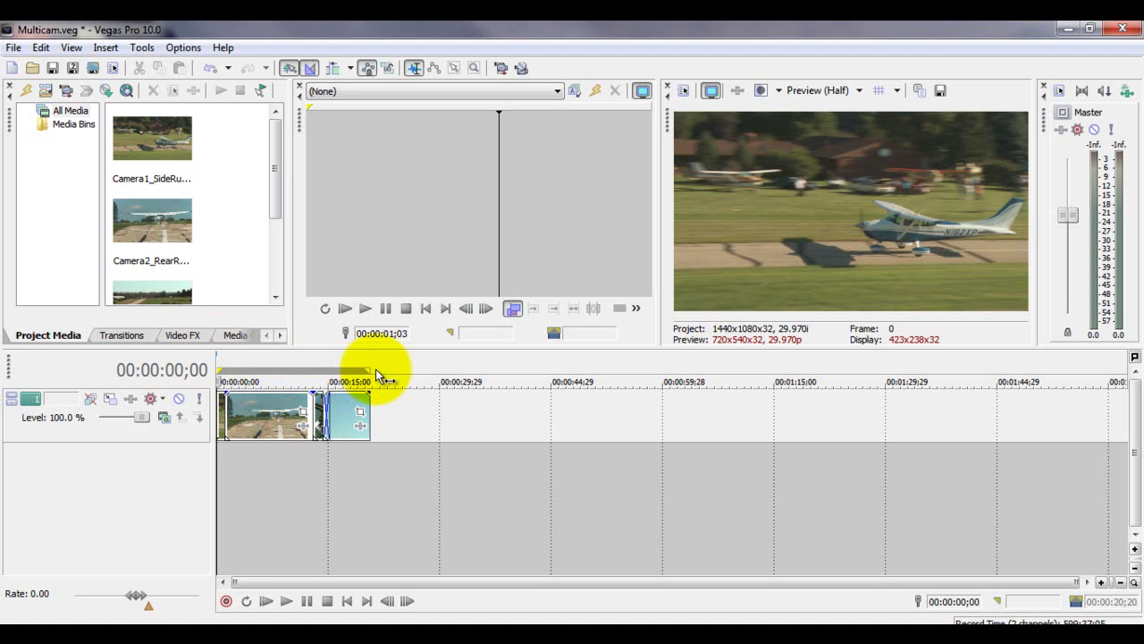
{"action": "key", "text": "ctrl+shift+m"}
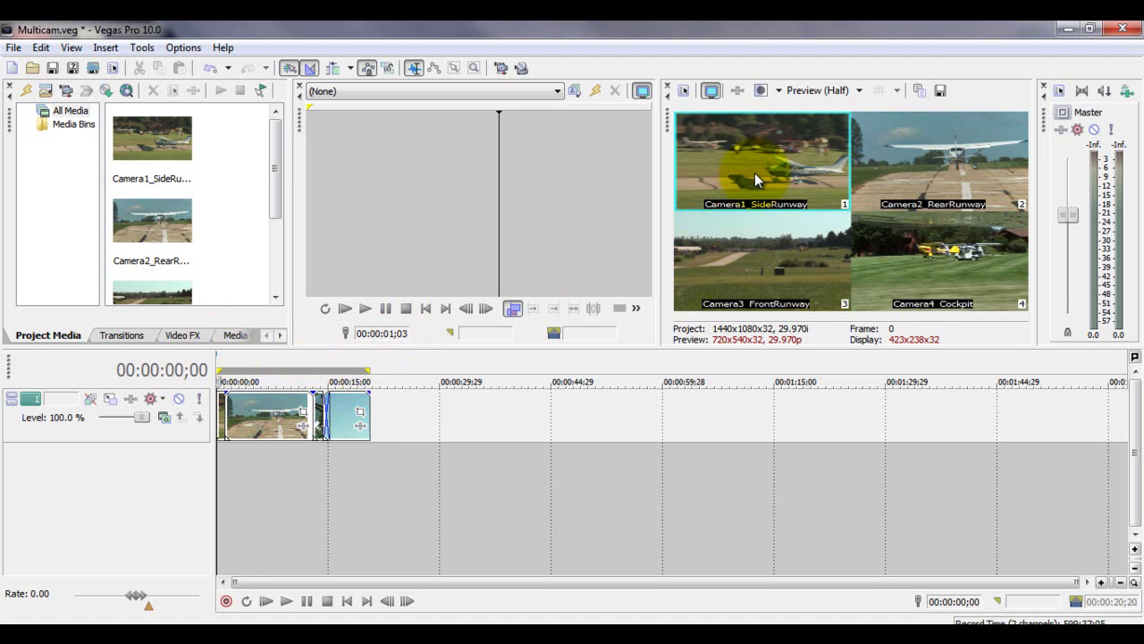
Step: Select the range from the start to 18;21 and undo the cuts back to one Camera1 take
{"action": "double_click", "coordinate": [278, 371]}
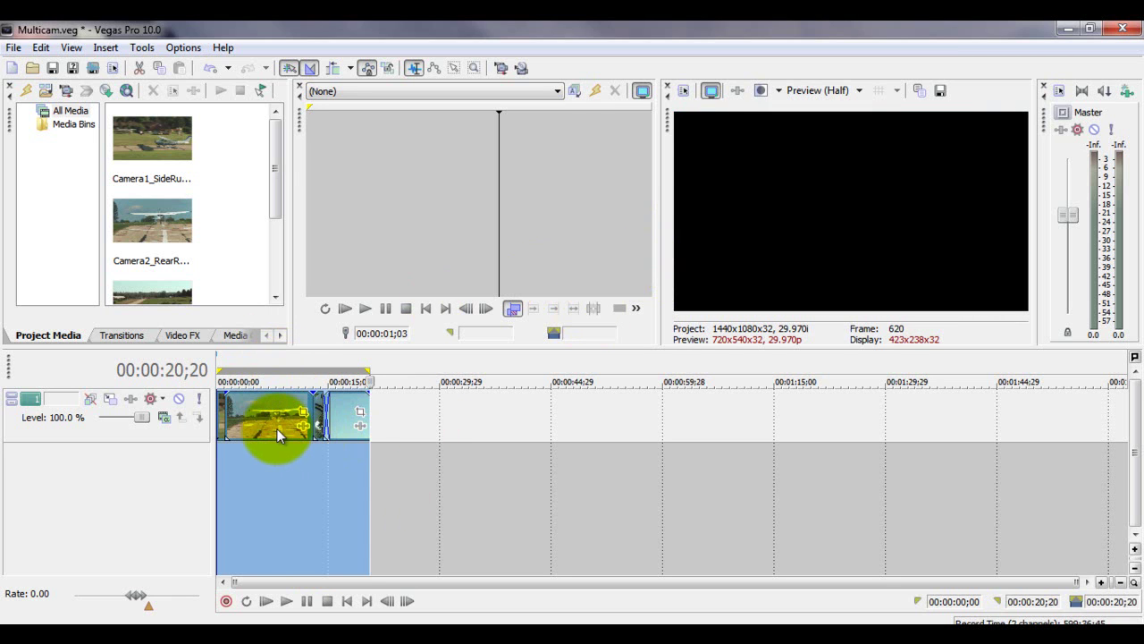
{"action": "key", "text": "Left"}
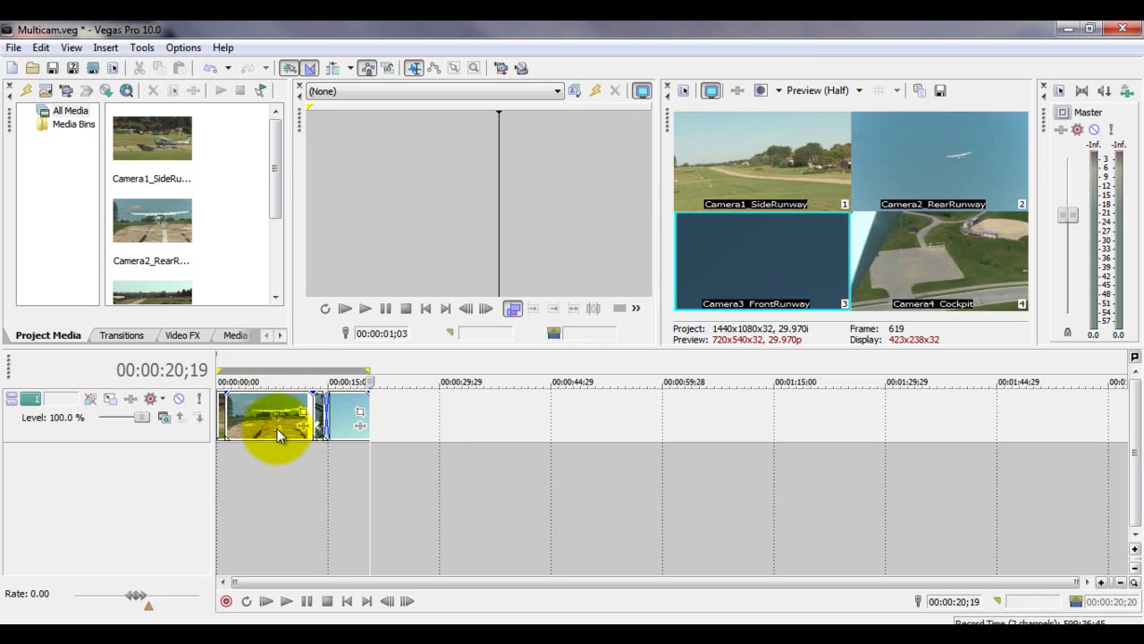
{"action": "key", "text": "Left"}
{"action": "key", "text": "Left"}
{"action": "key", "text": "Left"}
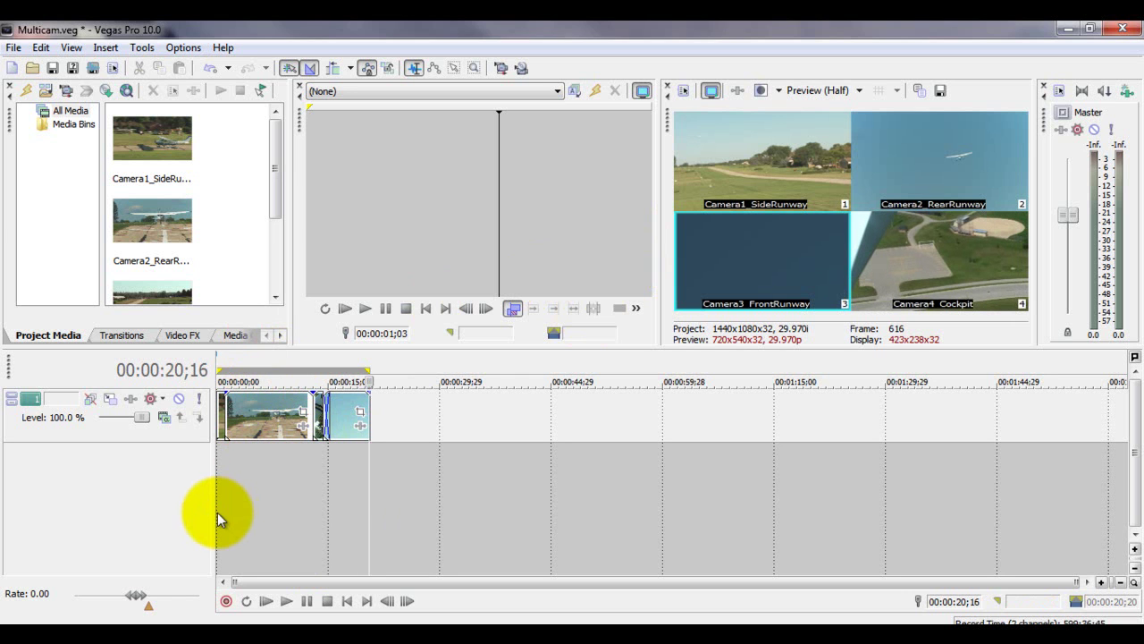
{"action": "left_click_drag", "start_coordinate": [218, 513], "coordinate": [375, 523]}
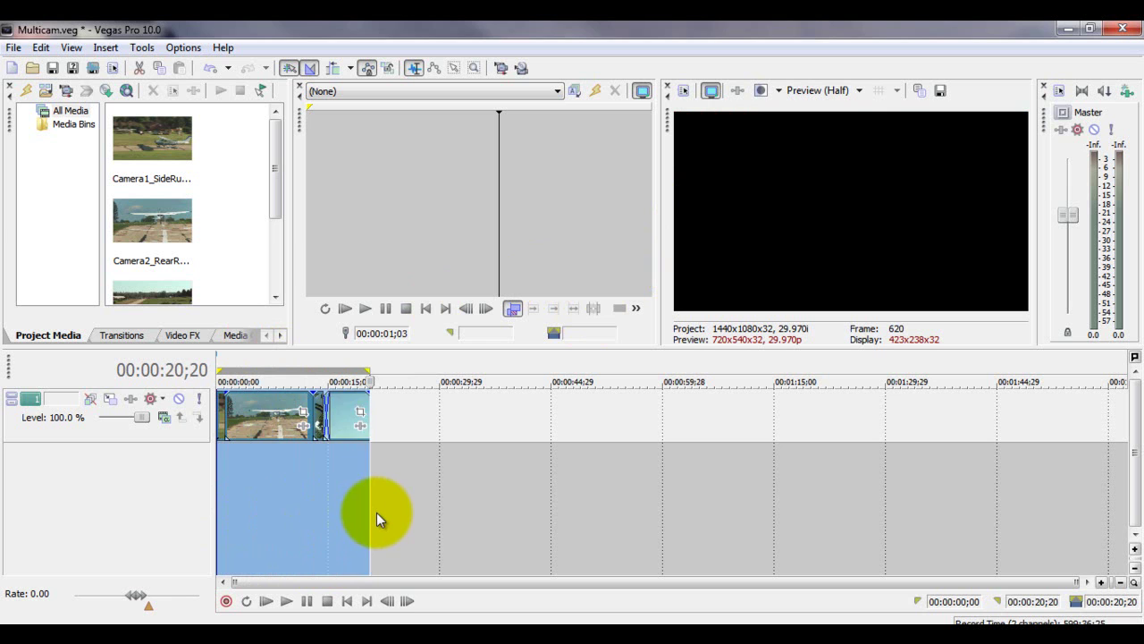
{"action": "key", "text": "ctrl+z"}
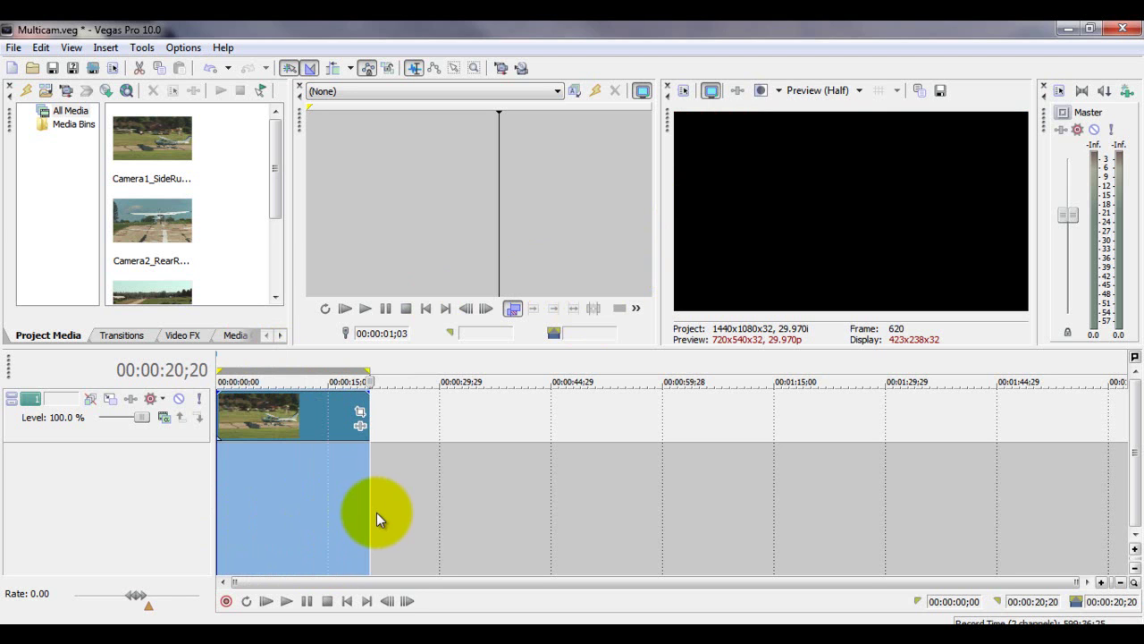
{"action": "key", "text": "ctrl+Home"}
{"action": "left_click", "coordinate": [277, 536]}
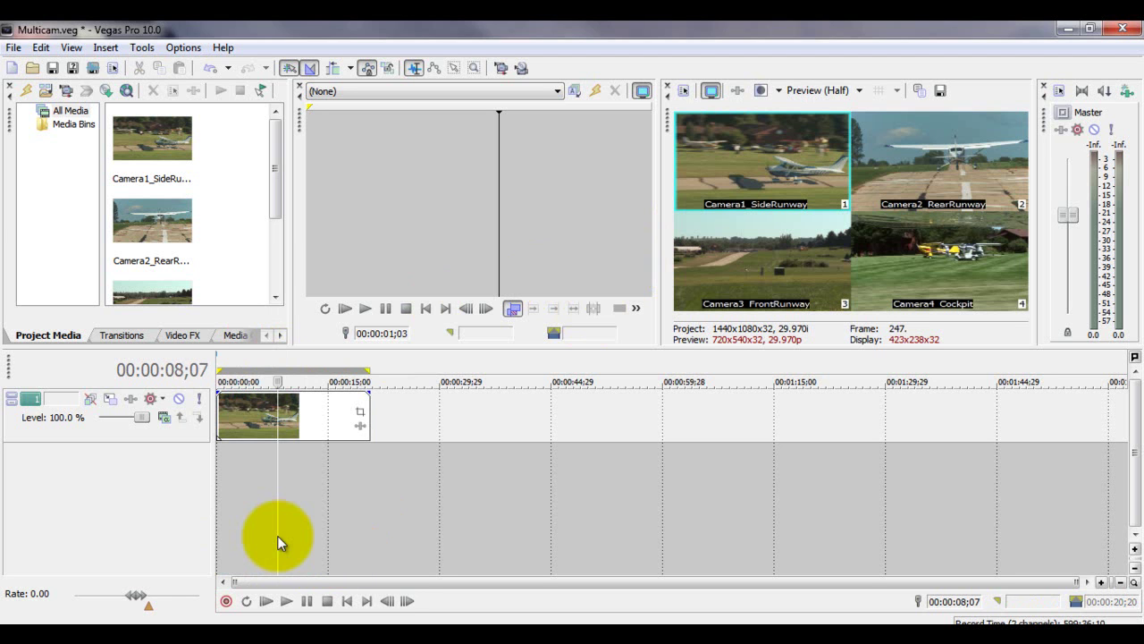
Step: Cut to Camera3 at 3;18, Camera2 at 9;00, Camera4 at 13;05 and Camera3 at 16;27
{"action": "key", "text": "ctrl+Home"}
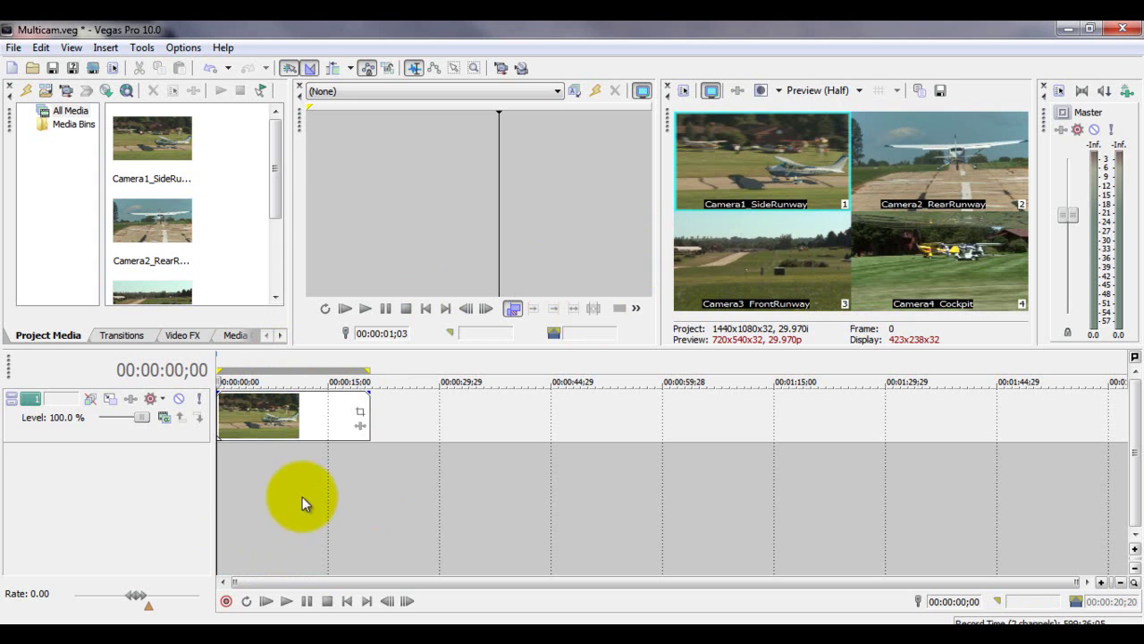
{"action": "left_click", "coordinate": [244, 423]}
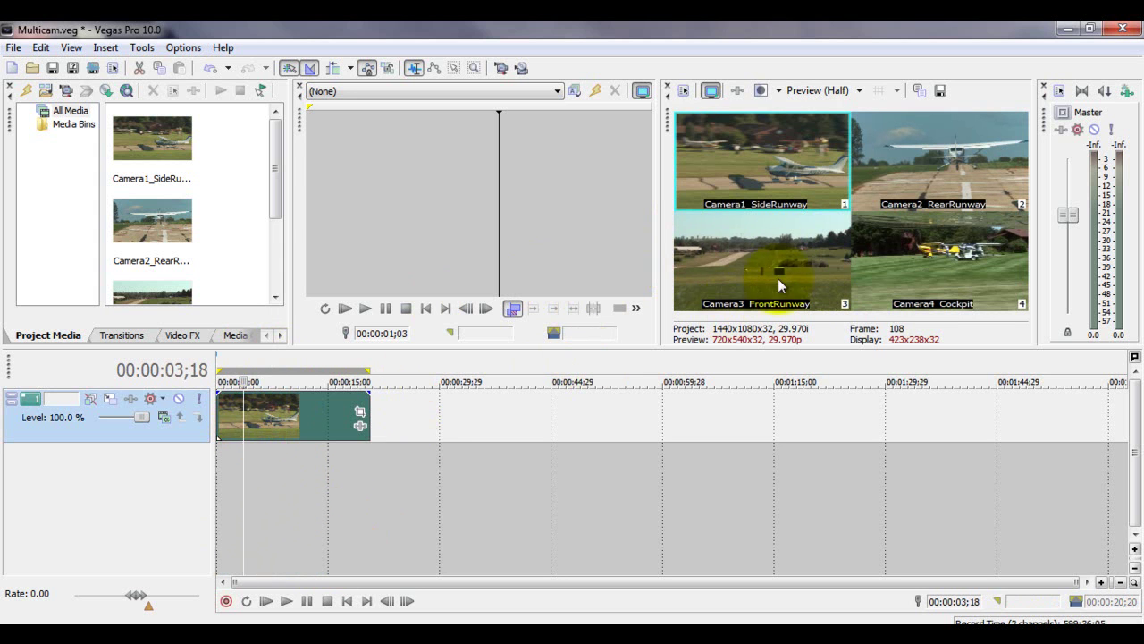
{"action": "left_click", "coordinate": [776, 276]}
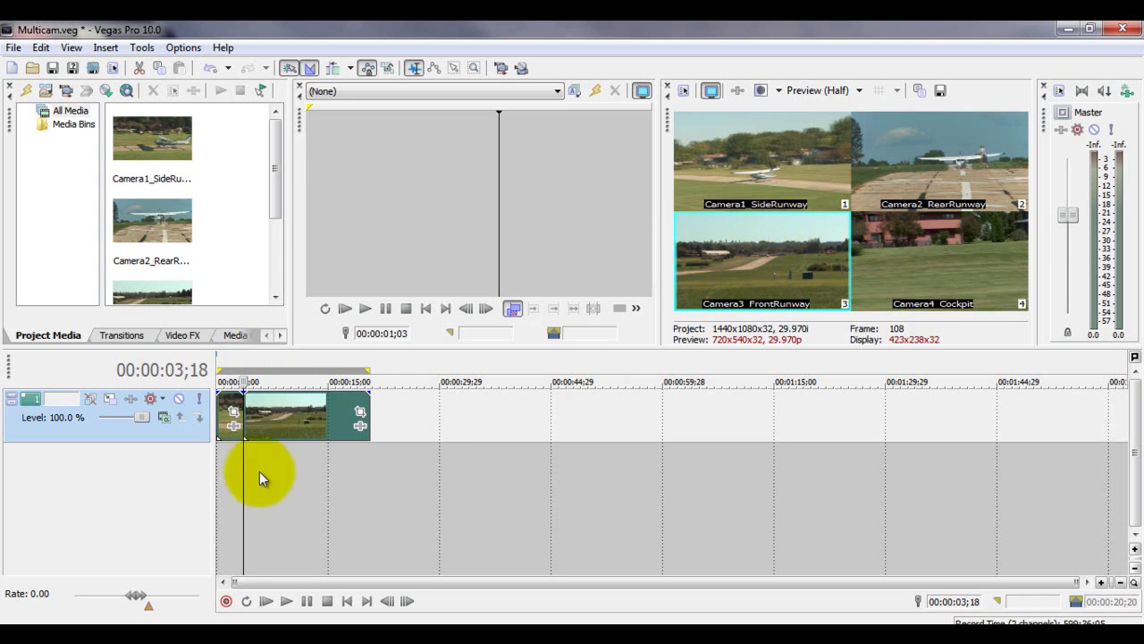
{"action": "left_click", "coordinate": [283, 434]}
{"action": "left_click", "coordinate": [930, 183]}
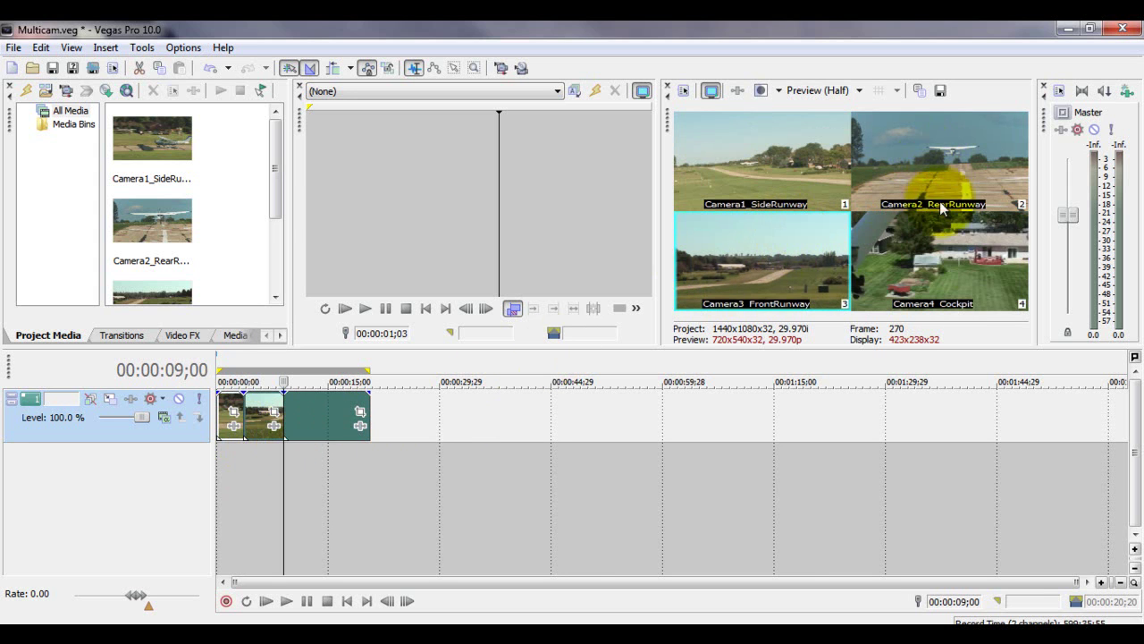
{"action": "left_click", "coordinate": [313, 435]}
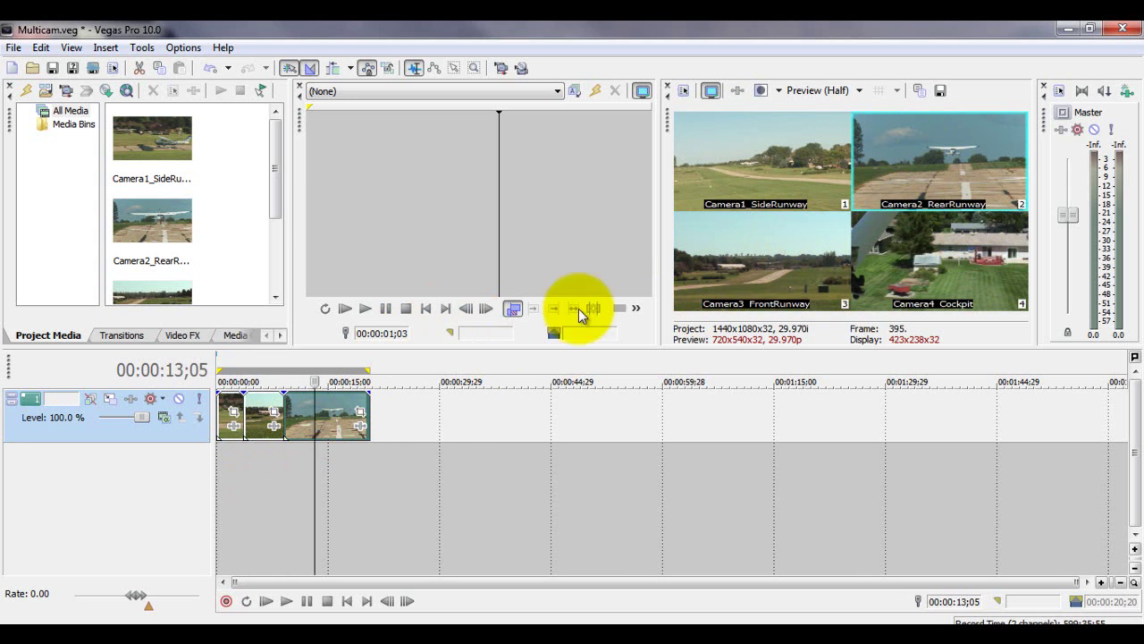
{"action": "left_click", "coordinate": [882, 256]}
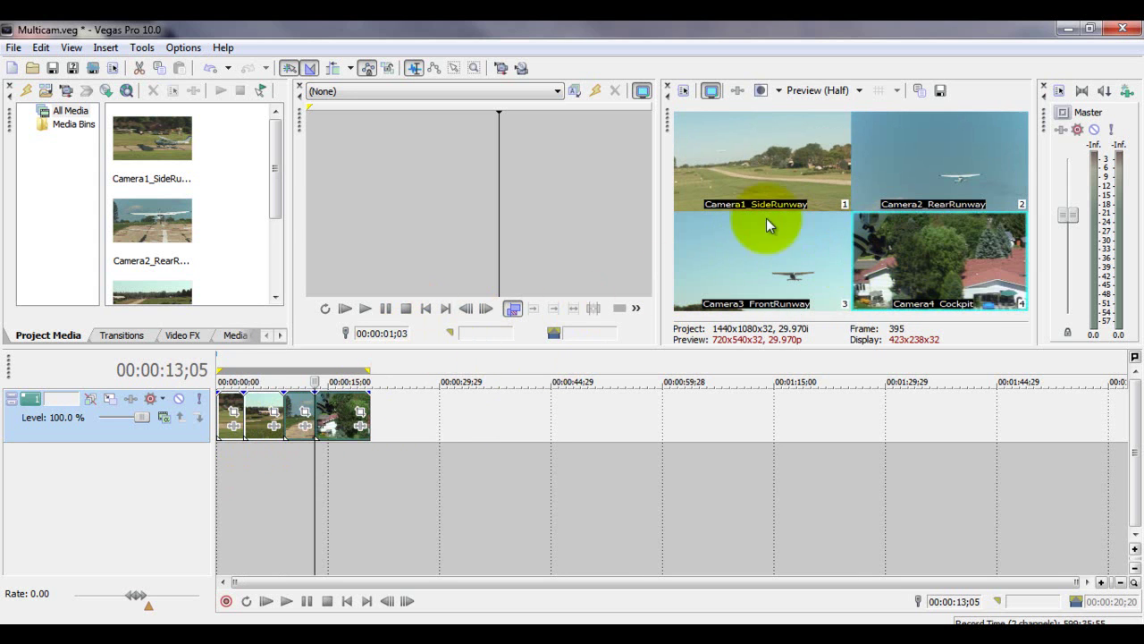
{"action": "left_click", "coordinate": [345, 431]}
{"action": "left_click", "coordinate": [748, 273]}
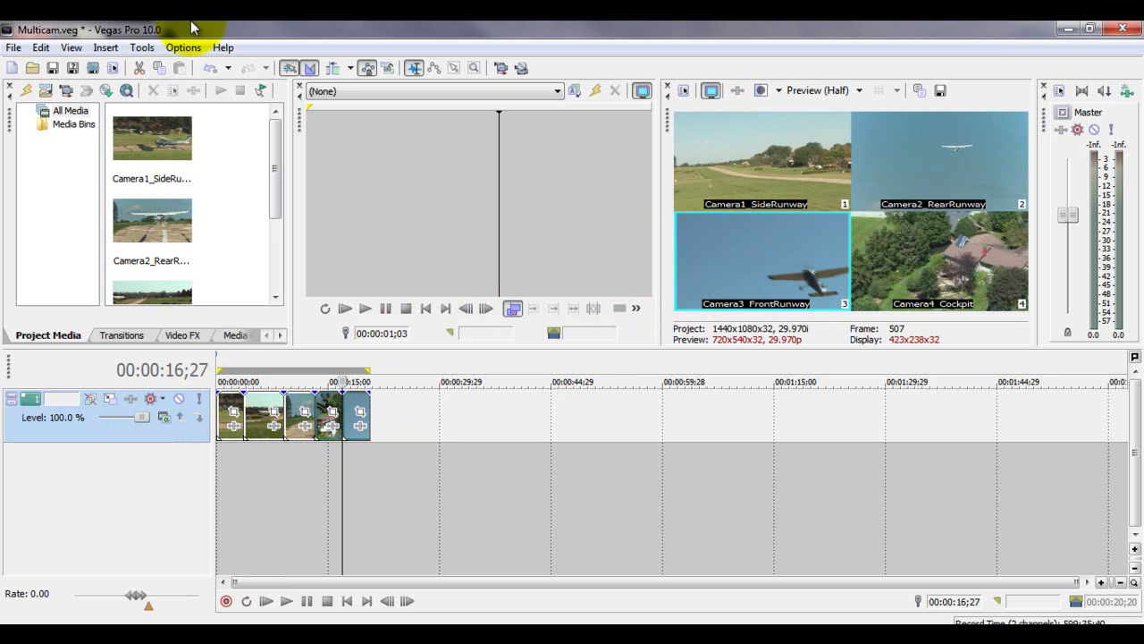
Step: Run Expand to Multiple Tracks from the Tools > Multicamera menu
{"action": "left_click", "coordinate": [188, 51]}
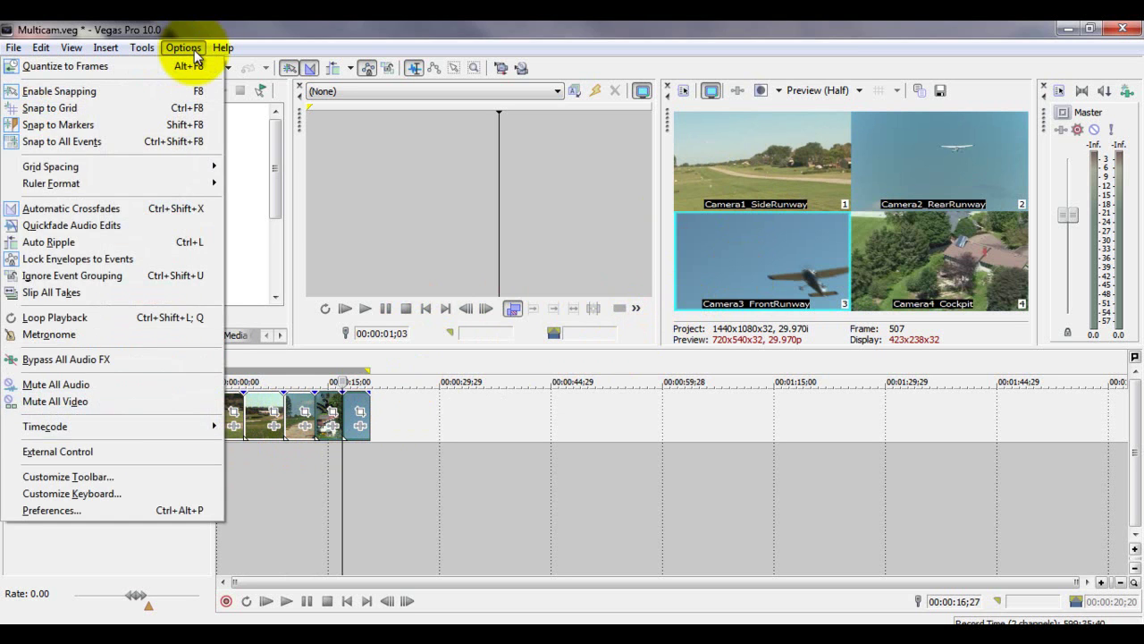
{"action": "mouse_move", "coordinate": [151, 427]}
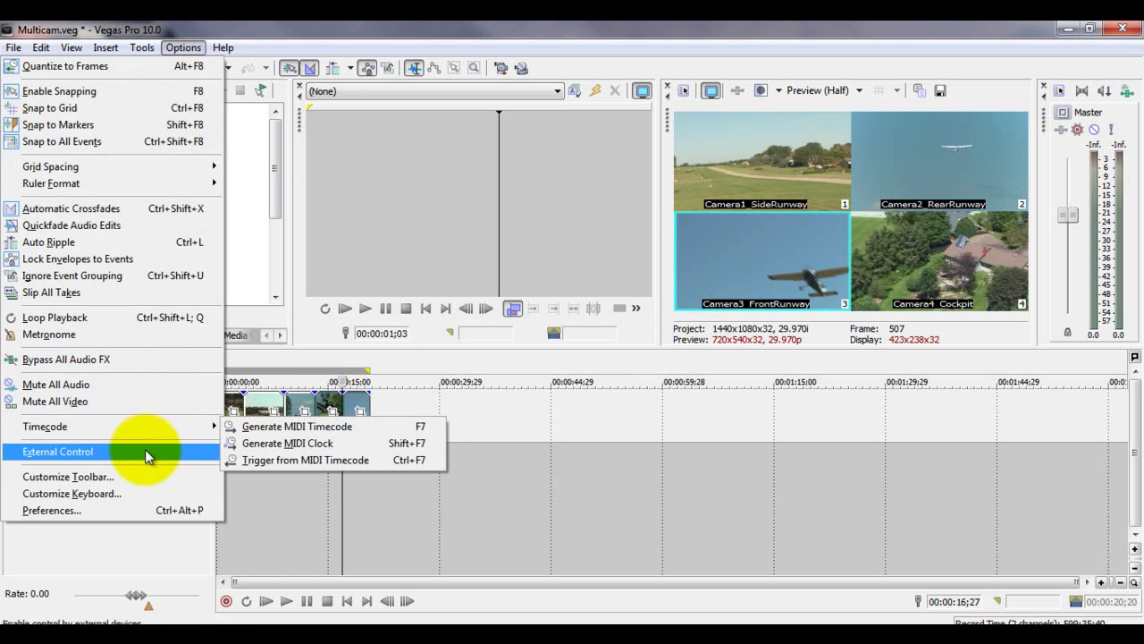
{"action": "mouse_move", "coordinate": [141, 47]}
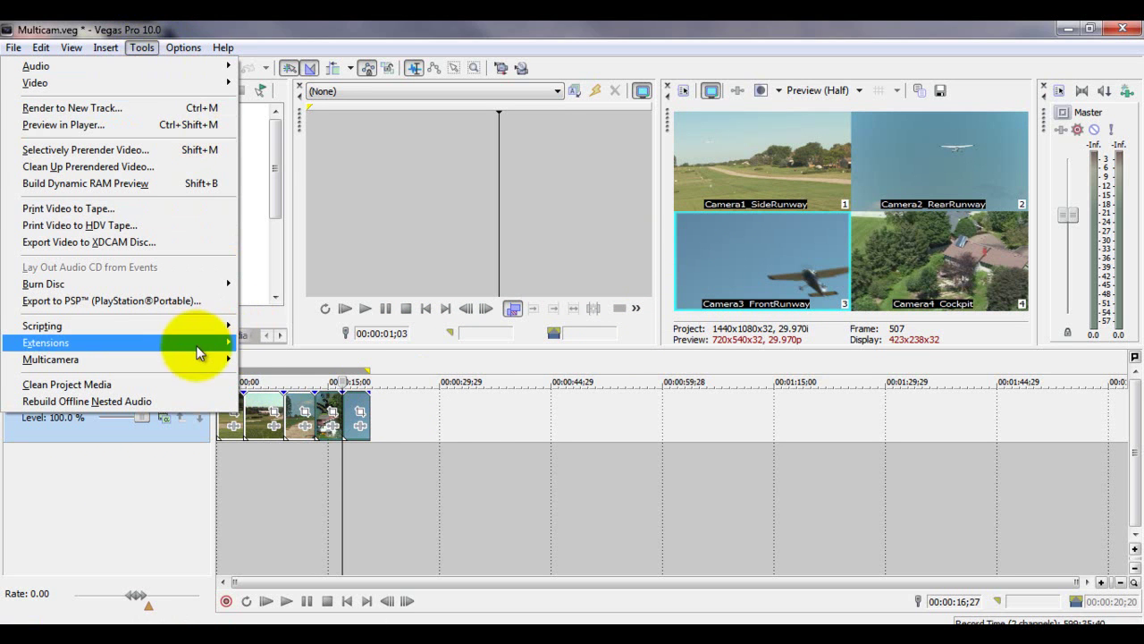
{"action": "mouse_move", "coordinate": [198, 356]}
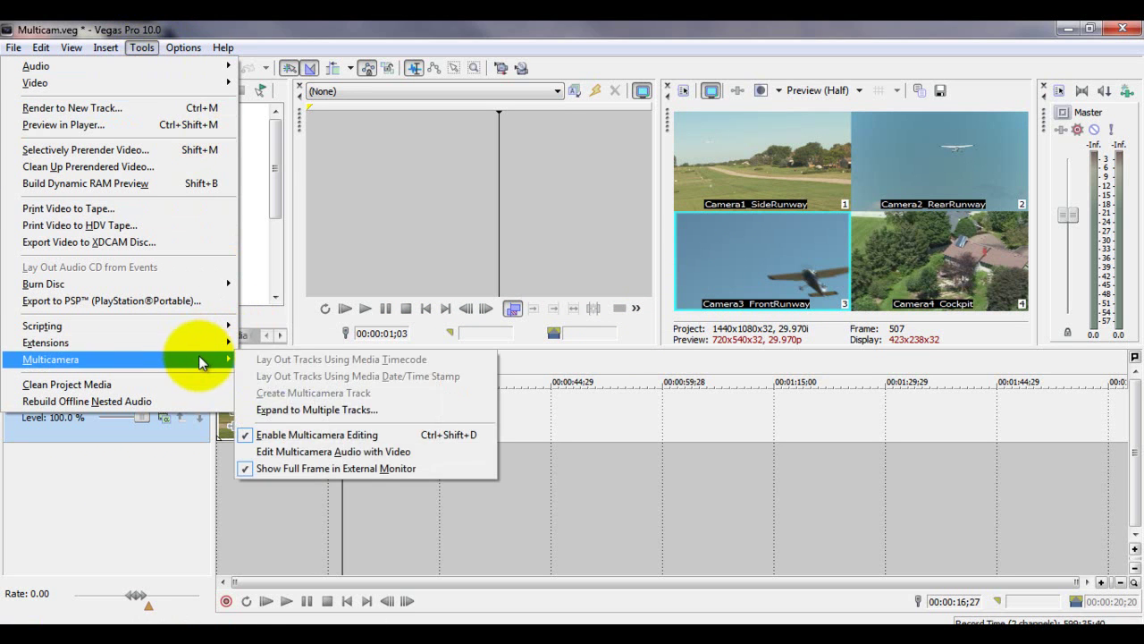
{"action": "left_click", "coordinate": [416, 410]}
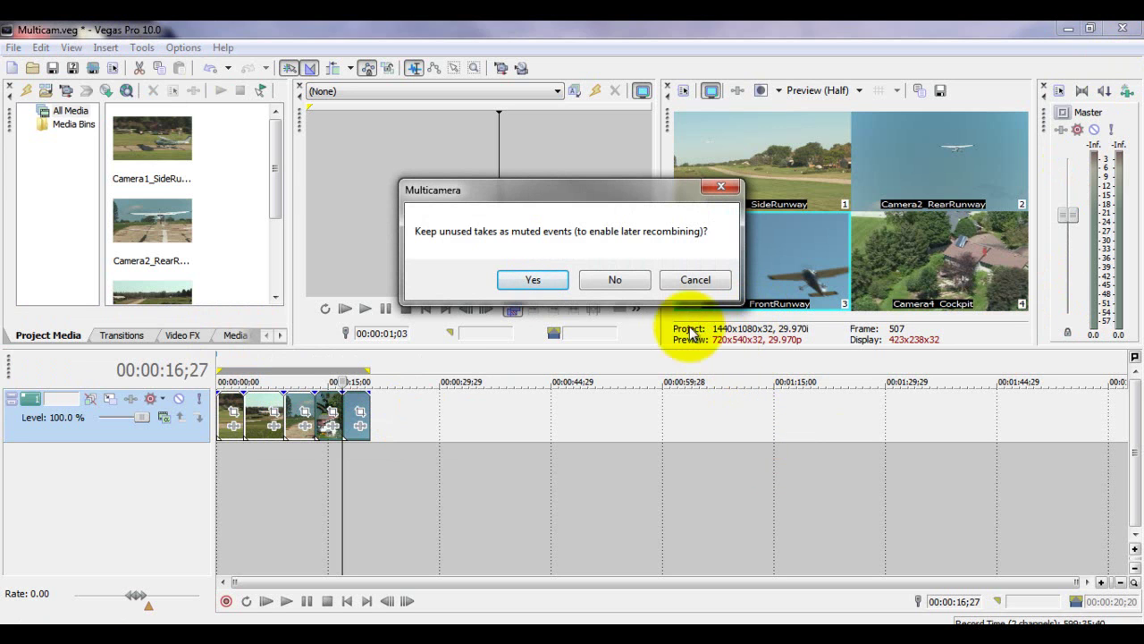
Step: Answer Yes to keep unused takes as muted events, then view the four resulting camera tracks
{"action": "left_click", "coordinate": [565, 283]}
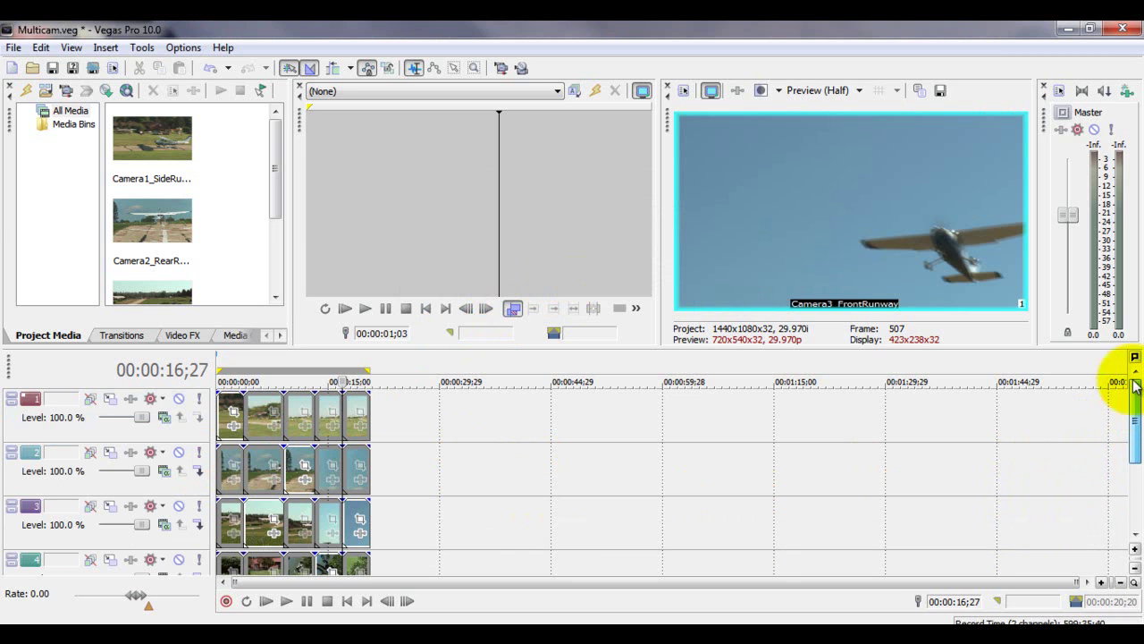
{"action": "left_click_drag", "start_coordinate": [1132, 420], "coordinate": [1134, 332]}
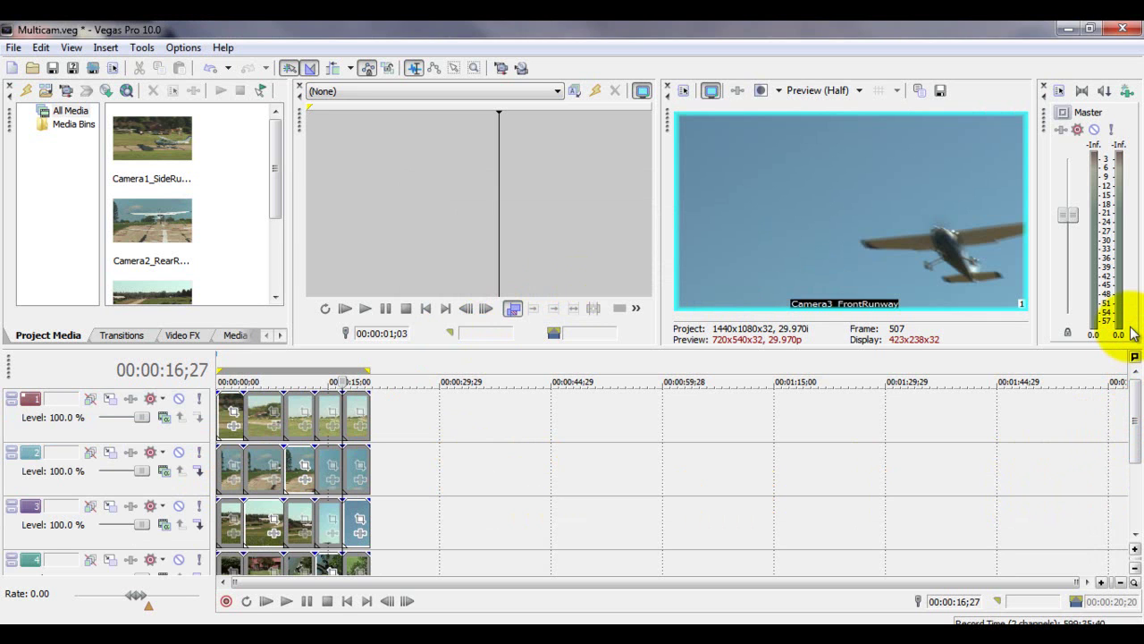